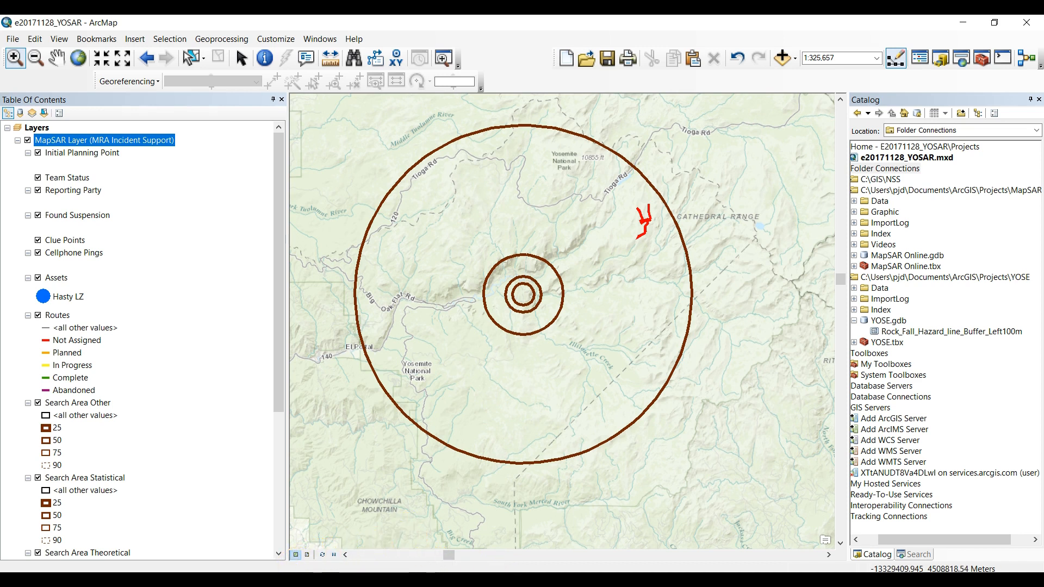
Switch to the browser and review the MapSAR (MRA Incident Support) web app's map and its feature editing templates
mouse_move(285, 580)
left_click(284, 525)
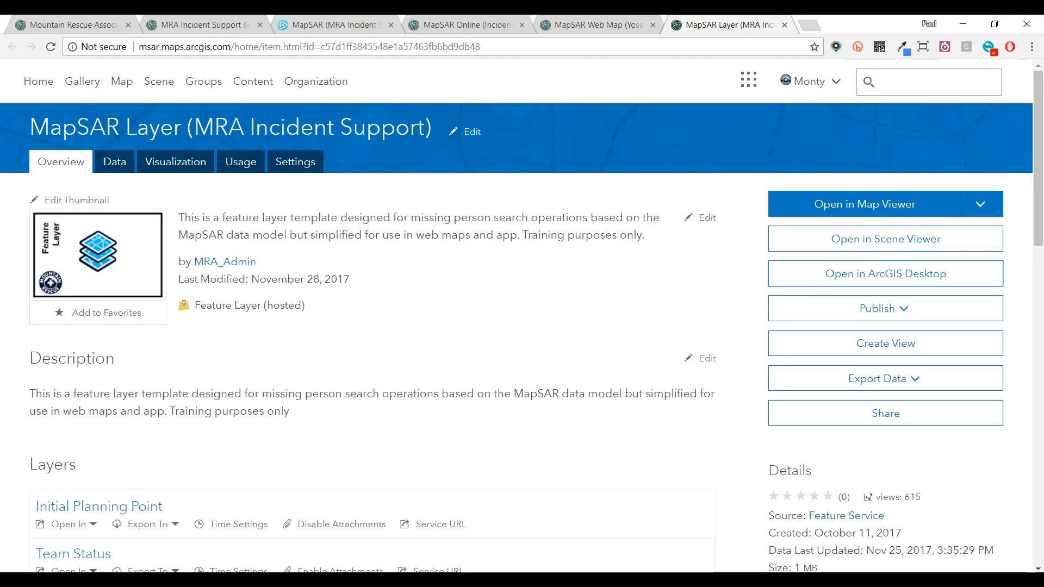
left_click(313, 25)
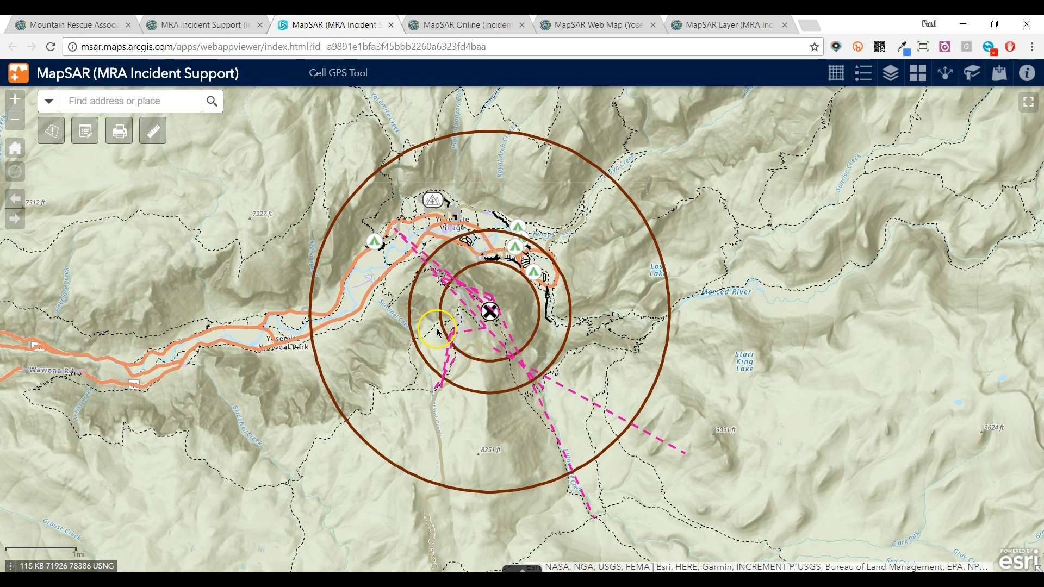
left_click_drag(436, 322, 456, 368)
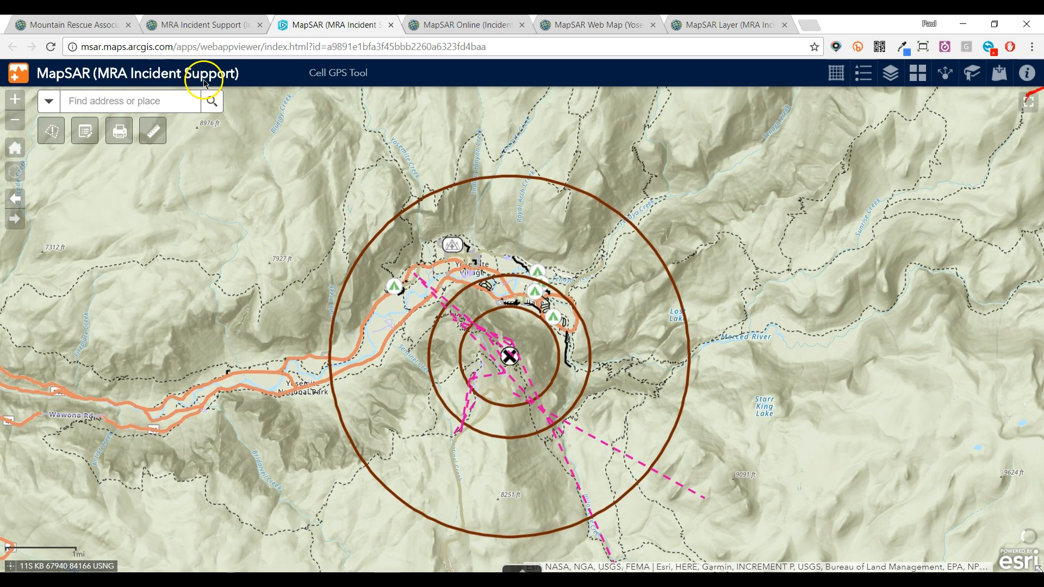
left_click(85, 134)
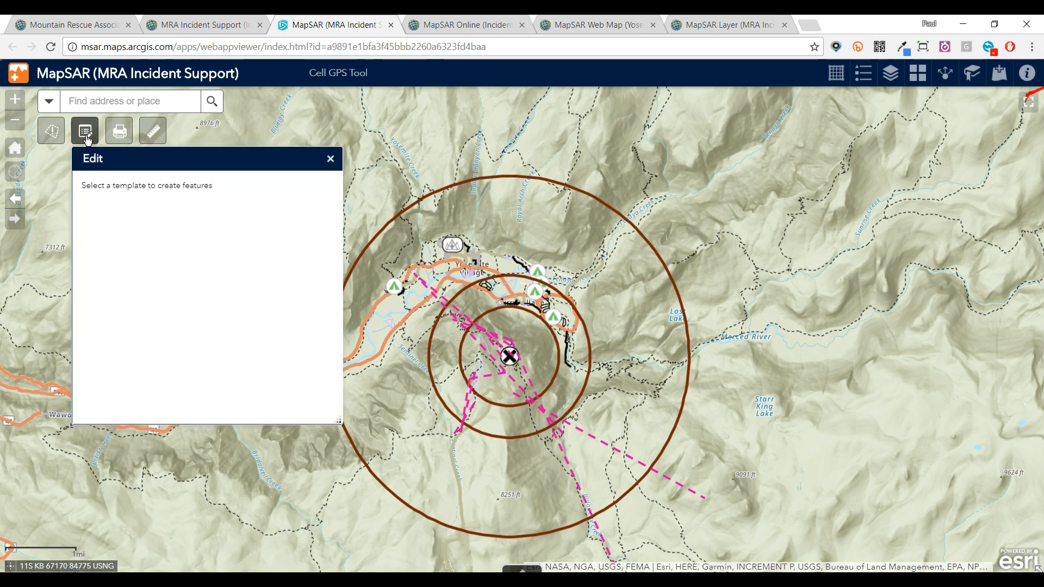
left_click(518, 368)
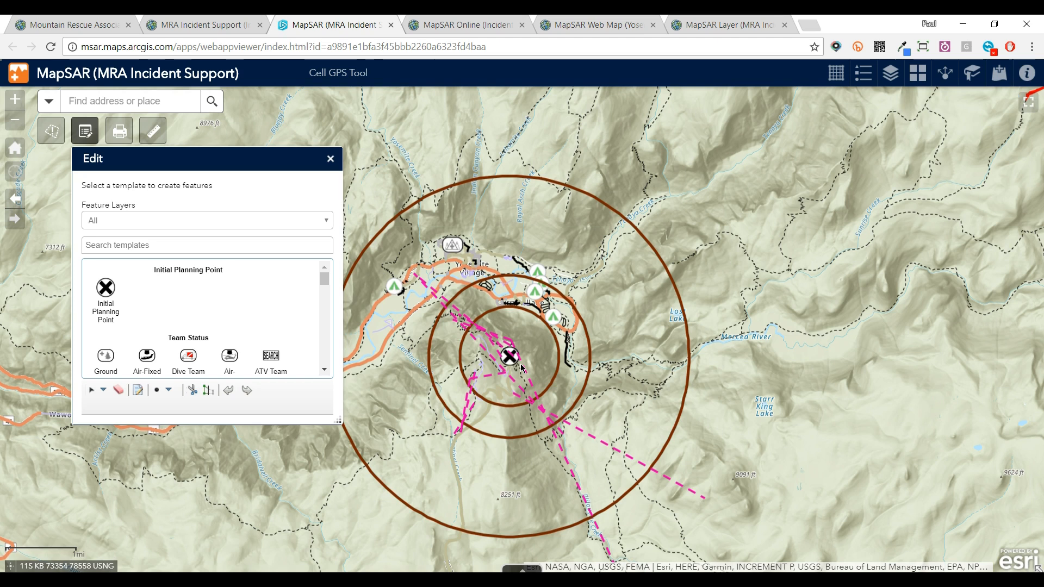
left_click(331, 159)
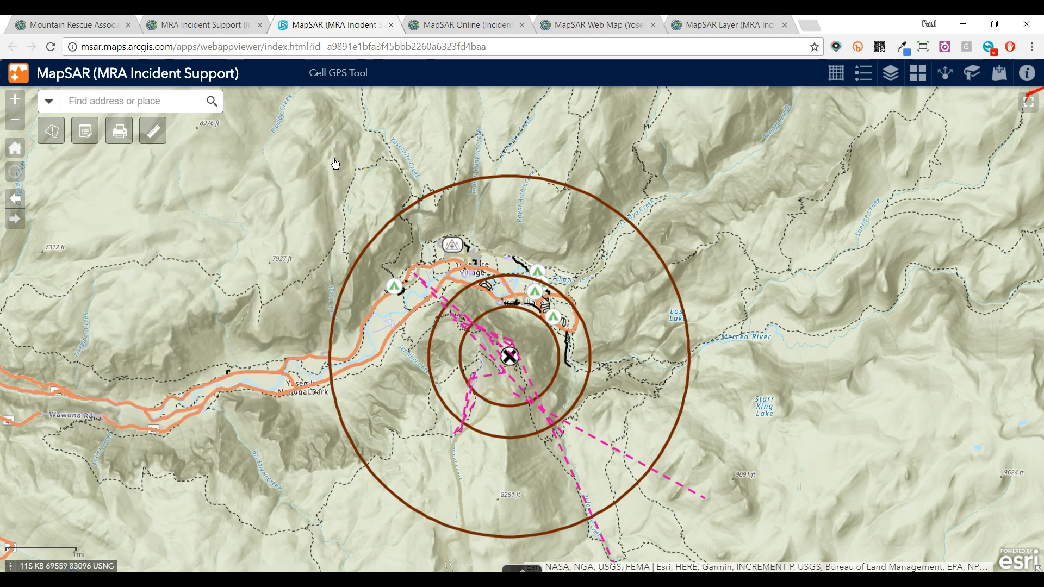
Open the Initial Planning Point item page from the MapSAR Web Map's layer list and place its browser tab directly after the web map's
left_click(471, 27)
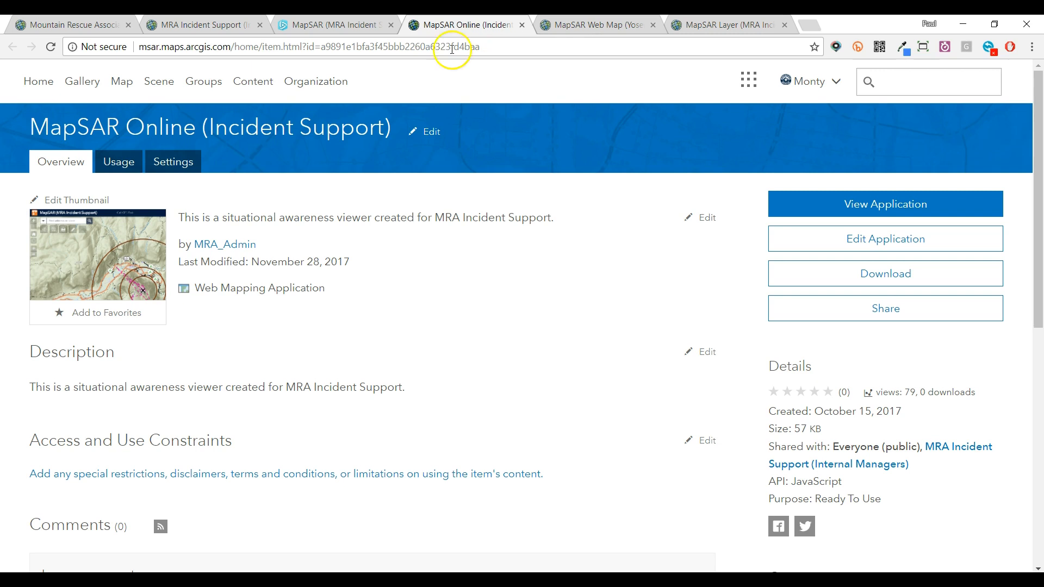
left_click(595, 25)
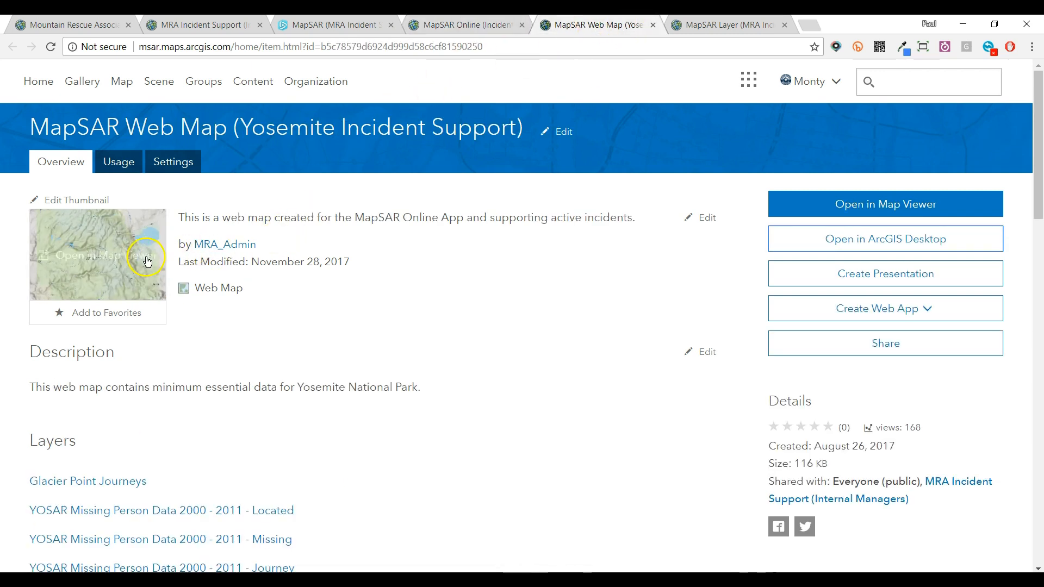
mouse_move(123, 255)
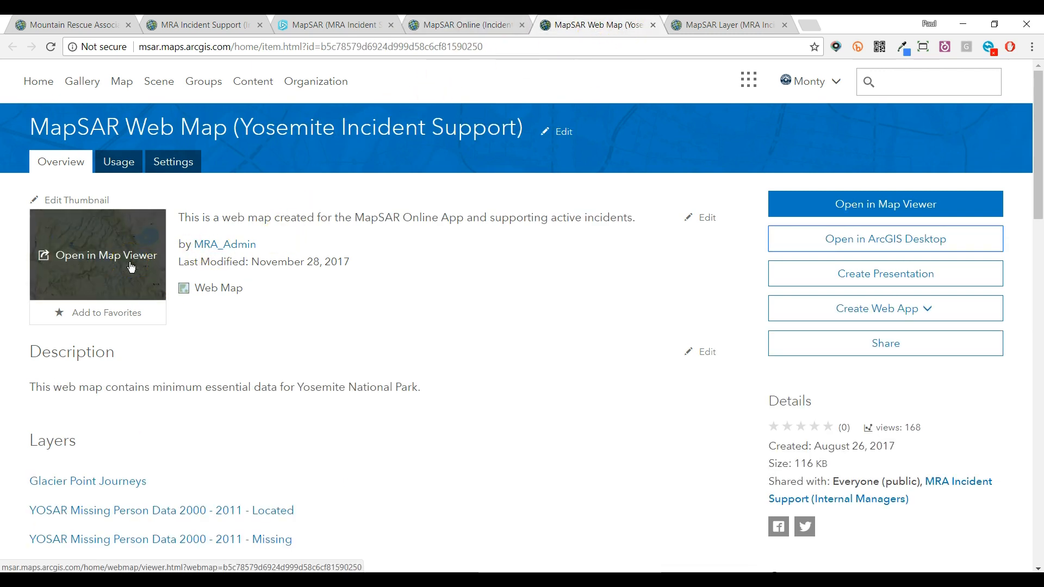
scroll(277, 256, "down", 3)
scroll(298, 243, "down", 1)
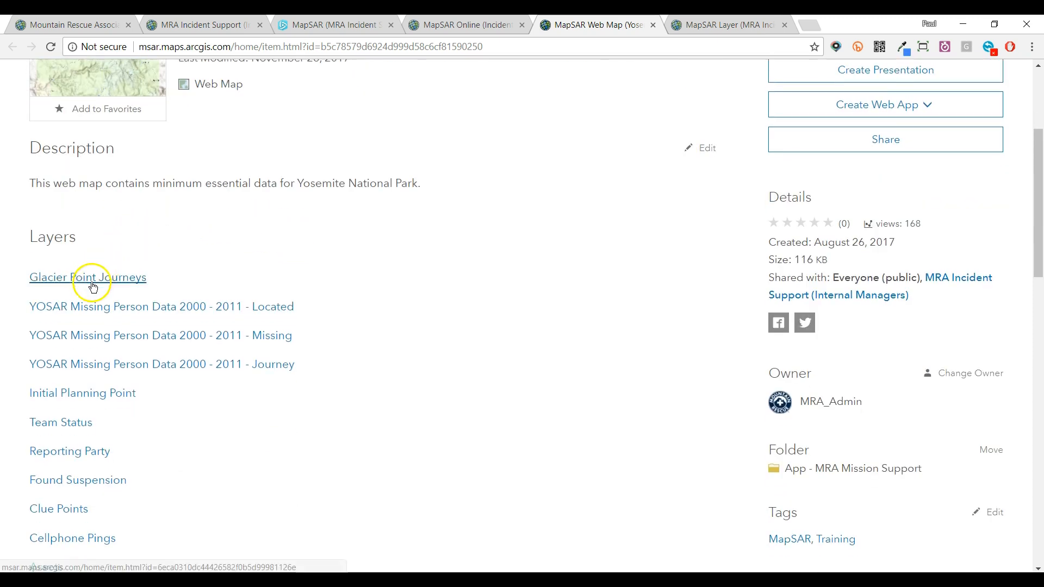
left_click(84, 399)
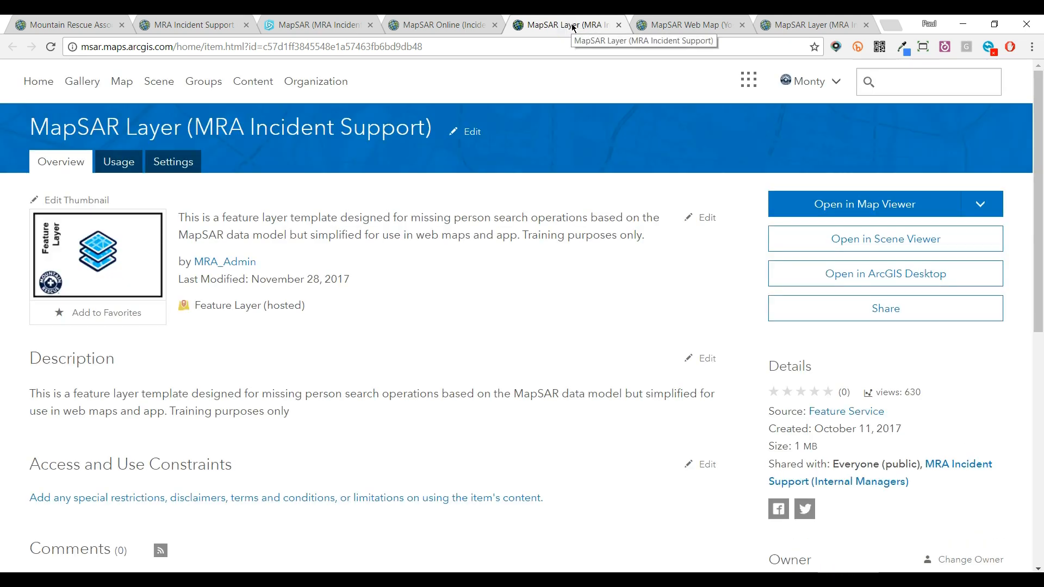
left_click_drag(574, 26, 671, 25)
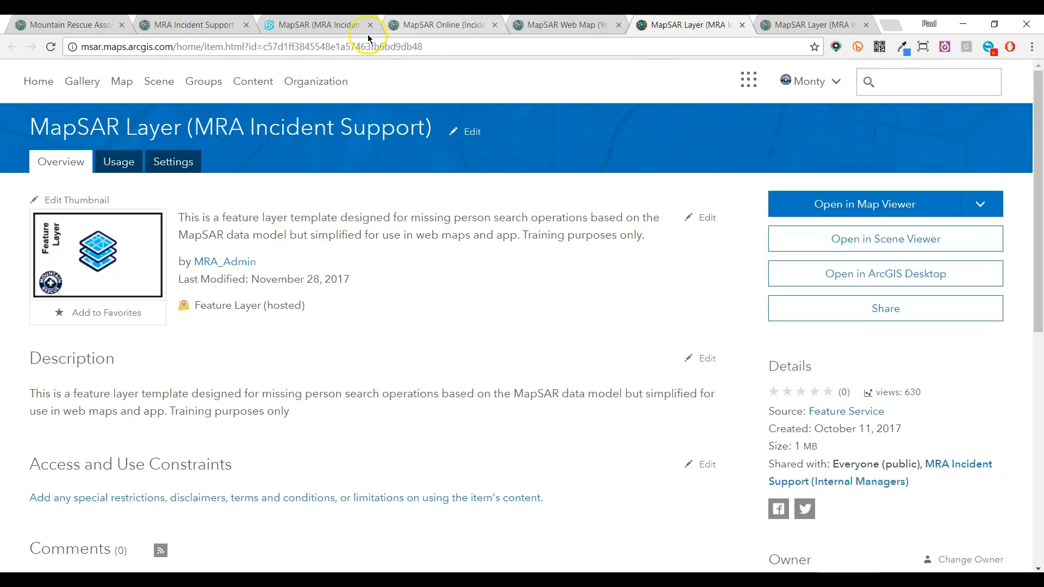
Revisit the MapSAR web app and the web map's item page, ending on the MapSAR Layer item page
left_click(325, 26)
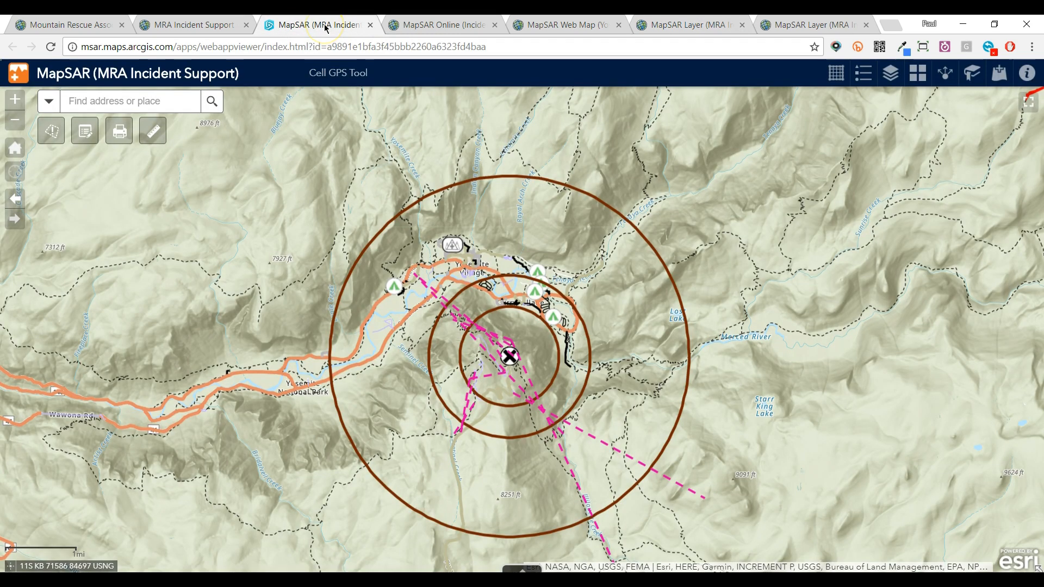
left_click(563, 27)
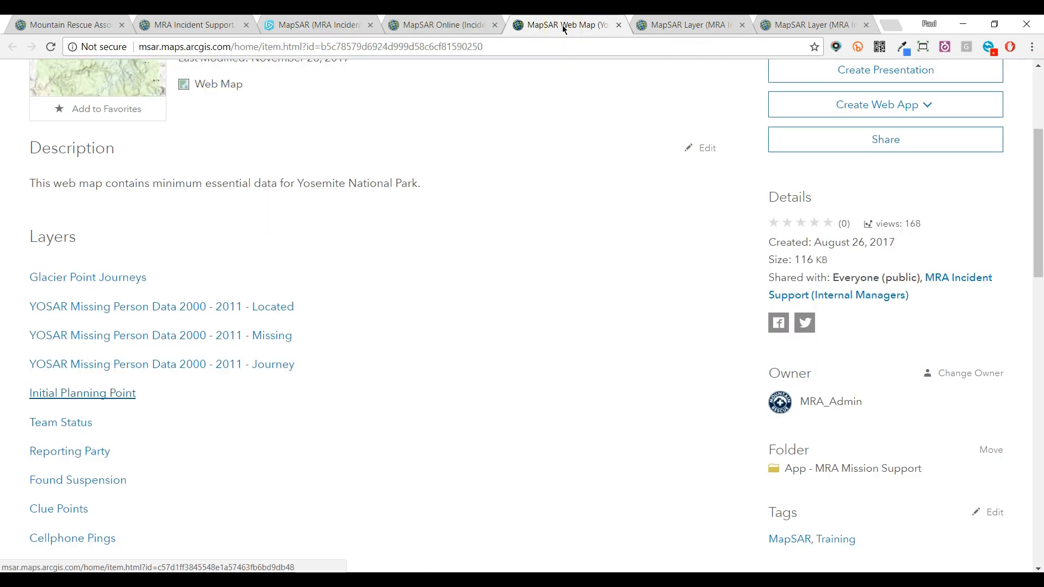
left_click(668, 29)
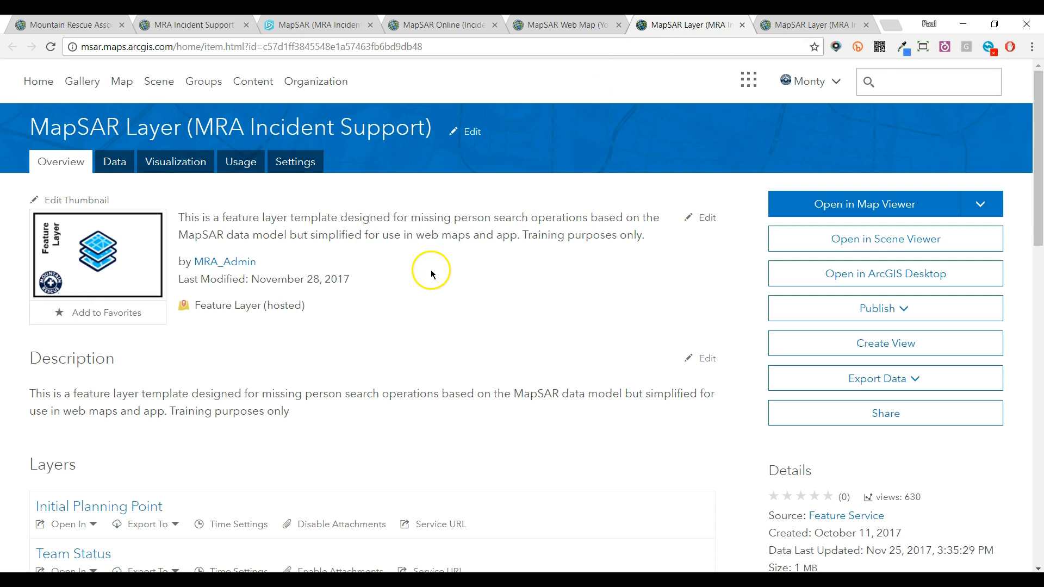
Inspect the MapSAR Layer's item ID in the page address and its available data export formats
scroll(430, 270, "down", 1)
scroll(422, 256, "up", 1)
left_click_drag(264, 47, 434, 49)
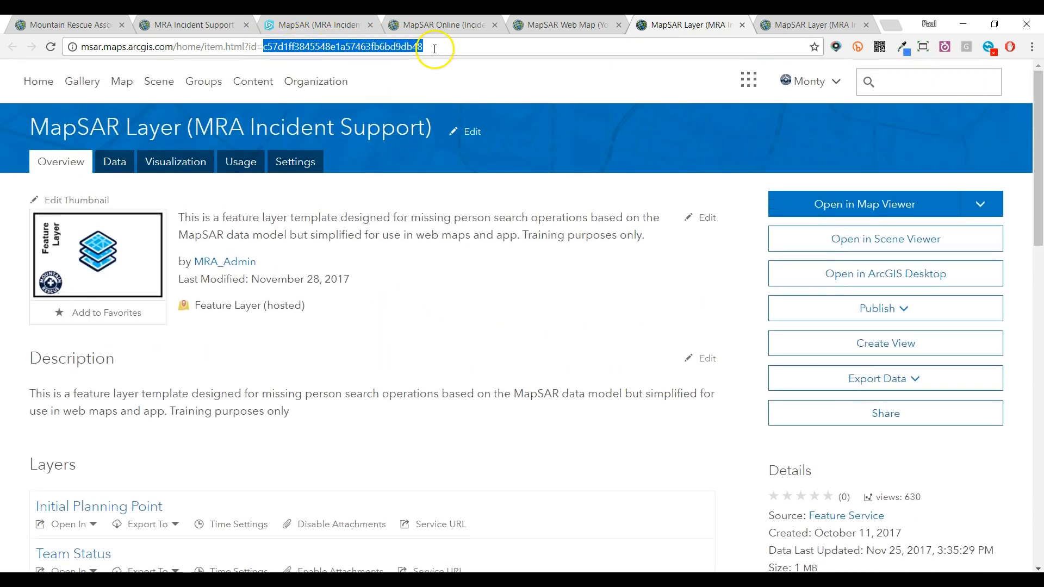
left_click(439, 46)
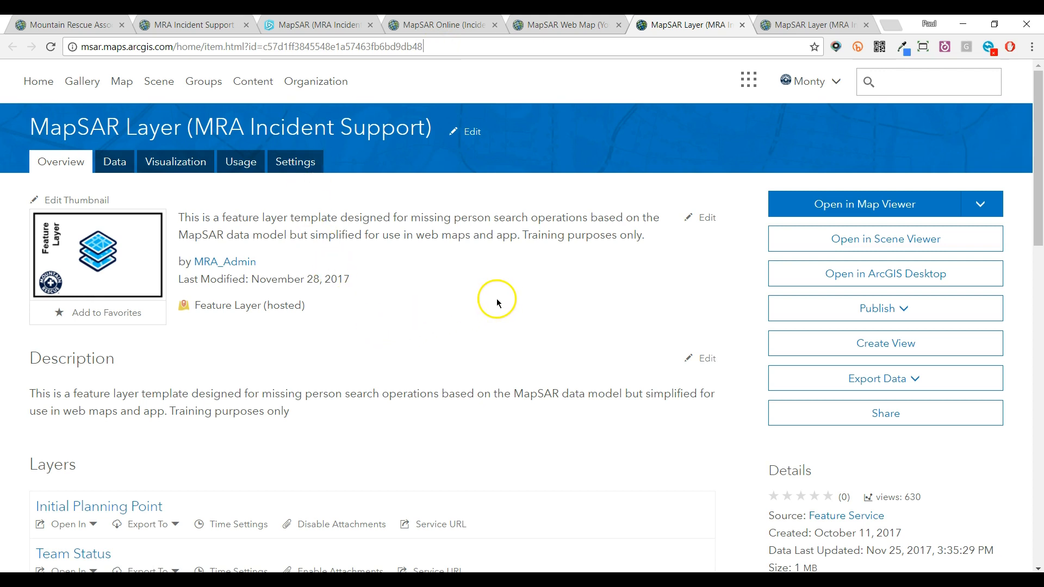
left_click(923, 379)
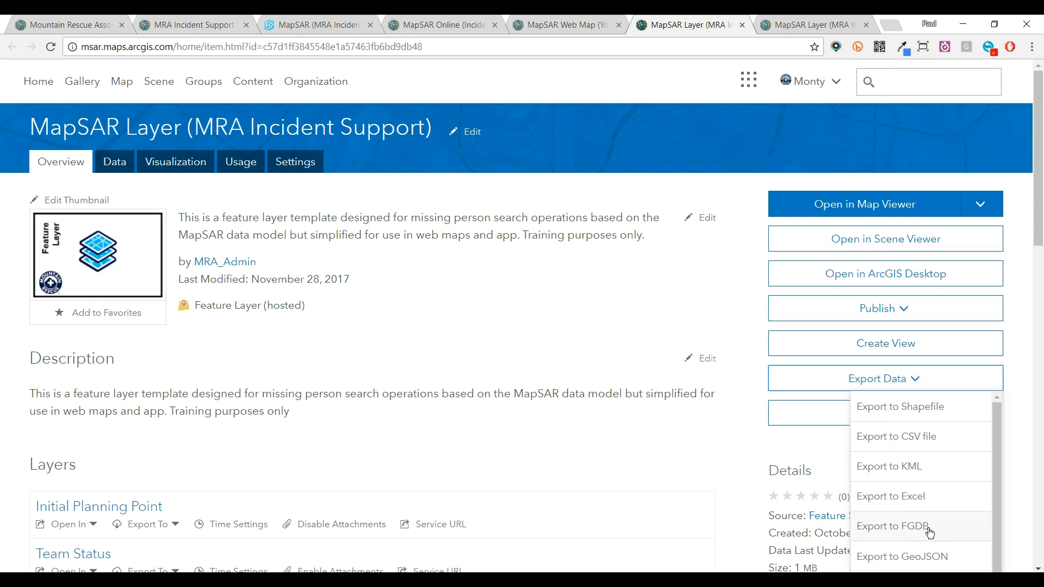
left_click(686, 443)
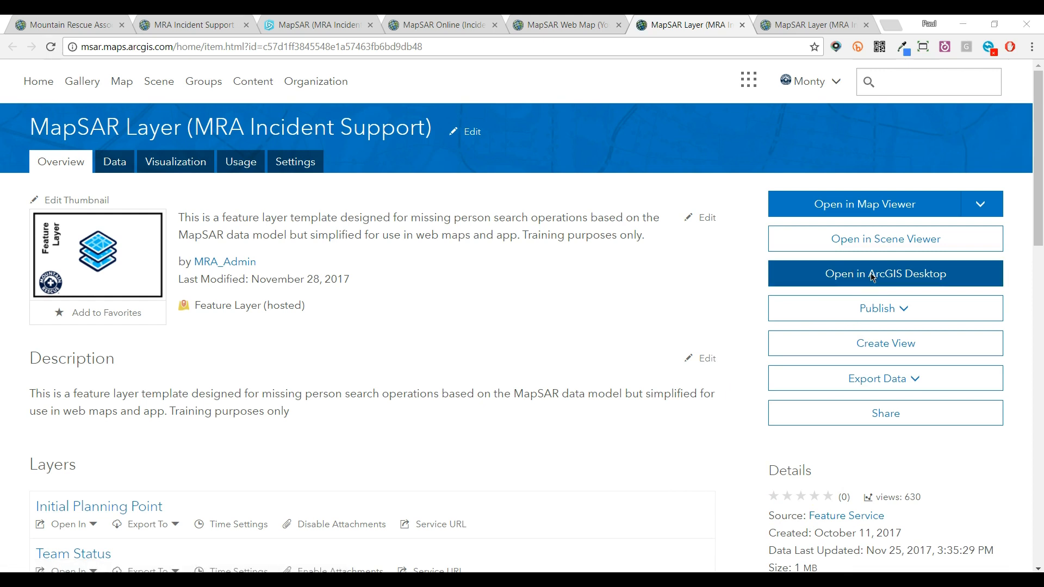
Download the MapSAR Layer's ArcGIS Desktop item file as e20171128_YOSAR_FeatureLayer in the incident's web folder, replacing the existing file
left_click(671, 337)
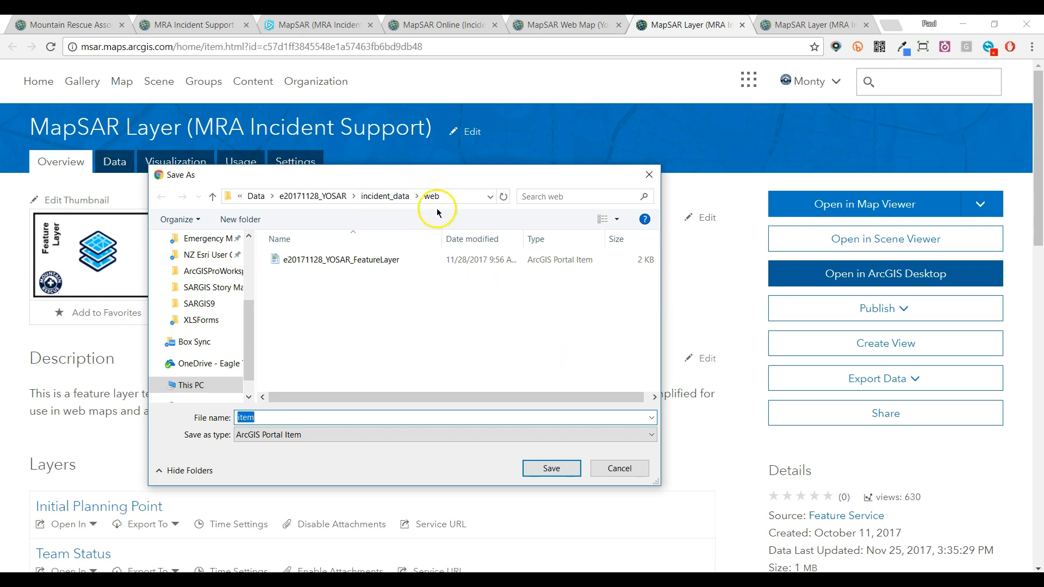
left_click(320, 261)
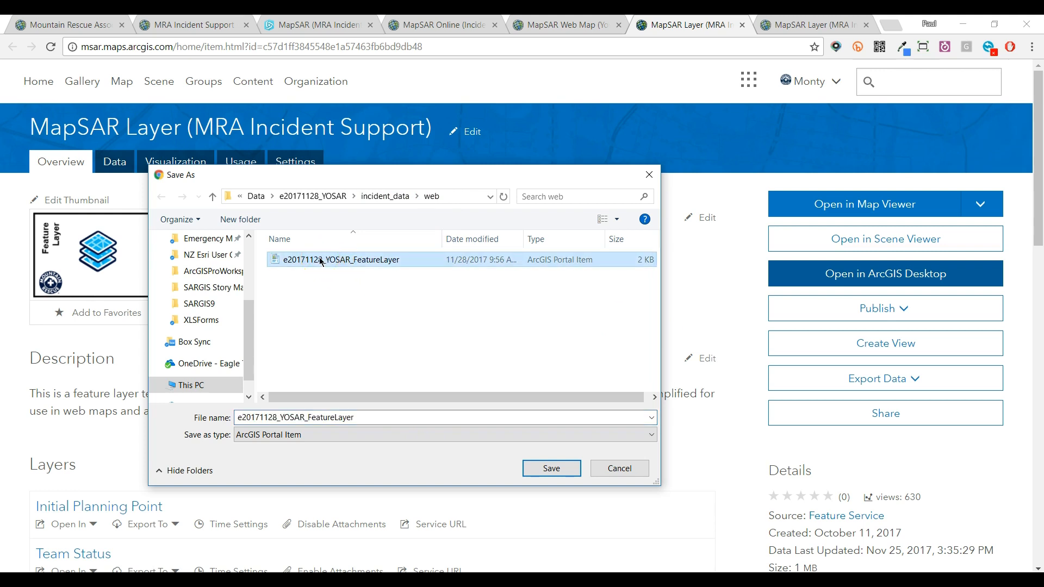
left_click(361, 263)
left_click(567, 471)
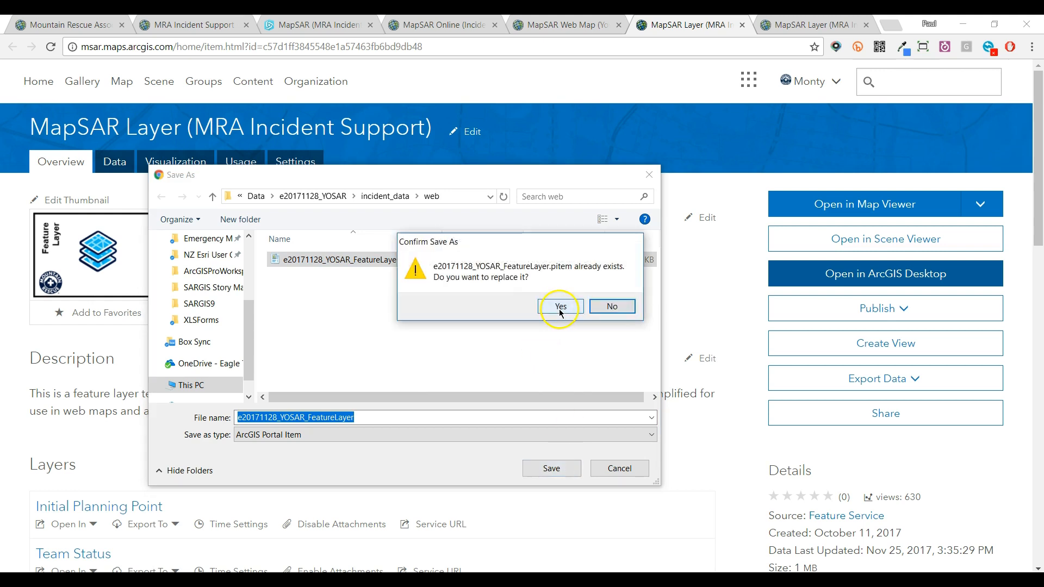
left_click(612, 306)
left_click(551, 468)
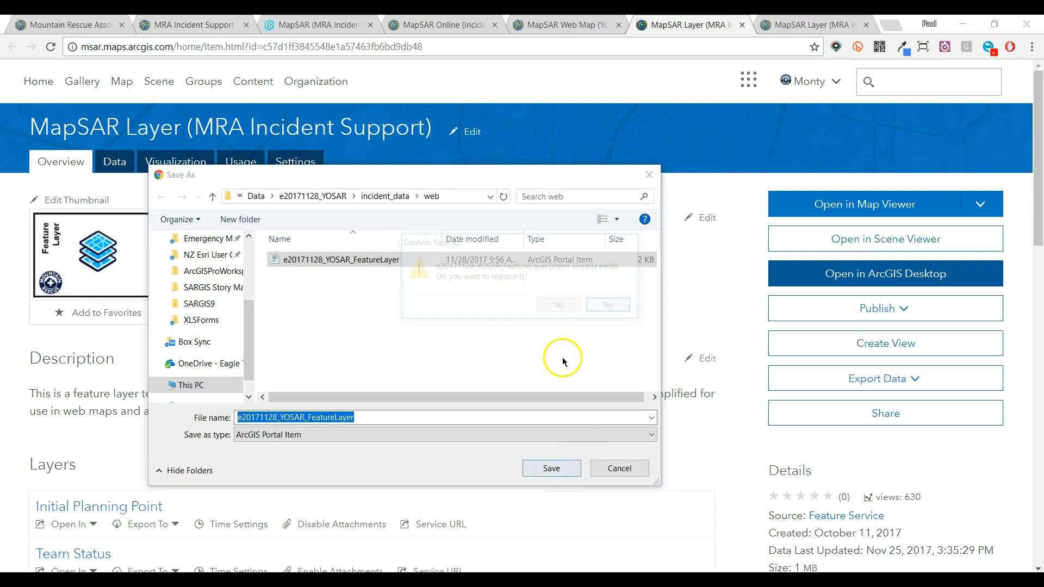
left_click(561, 307)
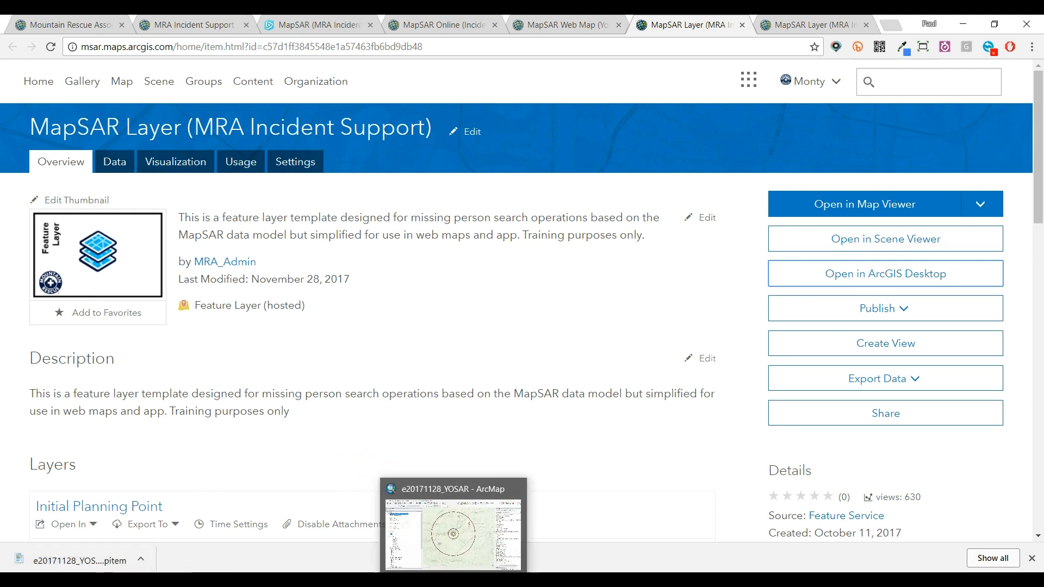
Switch to ArcMap, check the MapSAR Layer's service source in the table of contents, and leave the layer collapsed in drawing order
left_click(438, 534)
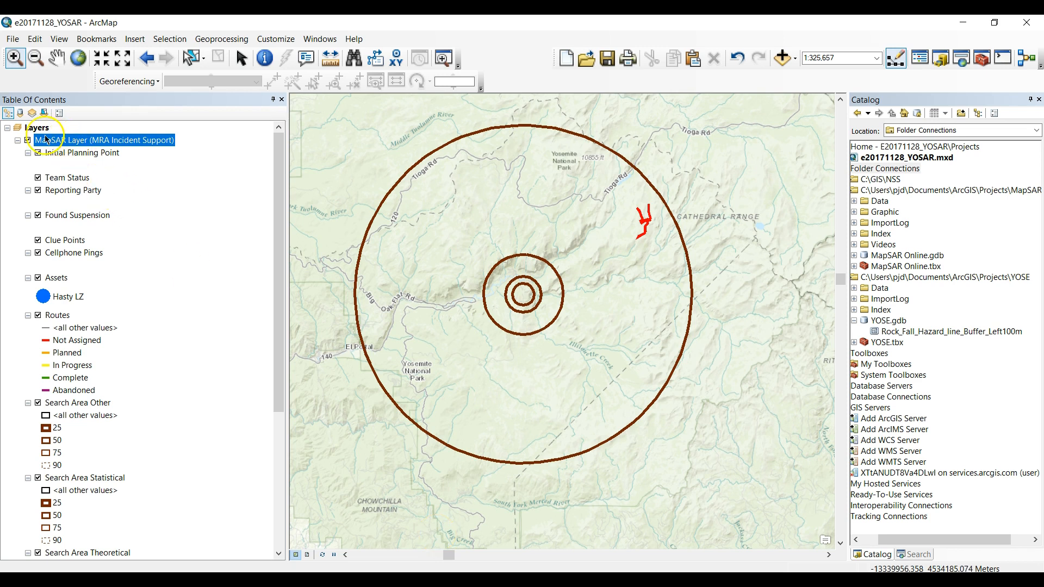
left_click(17, 141)
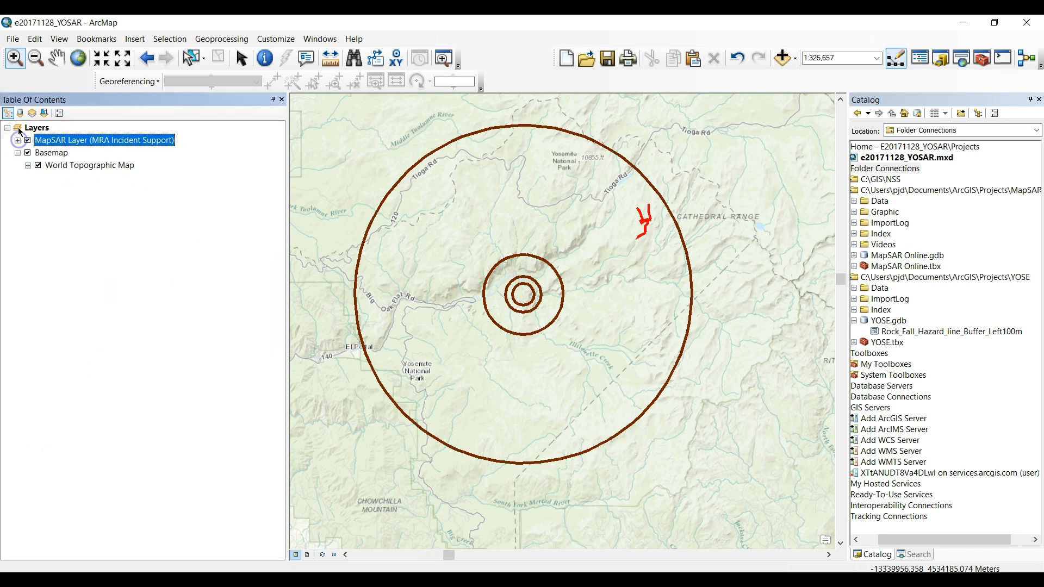
left_click(19, 113)
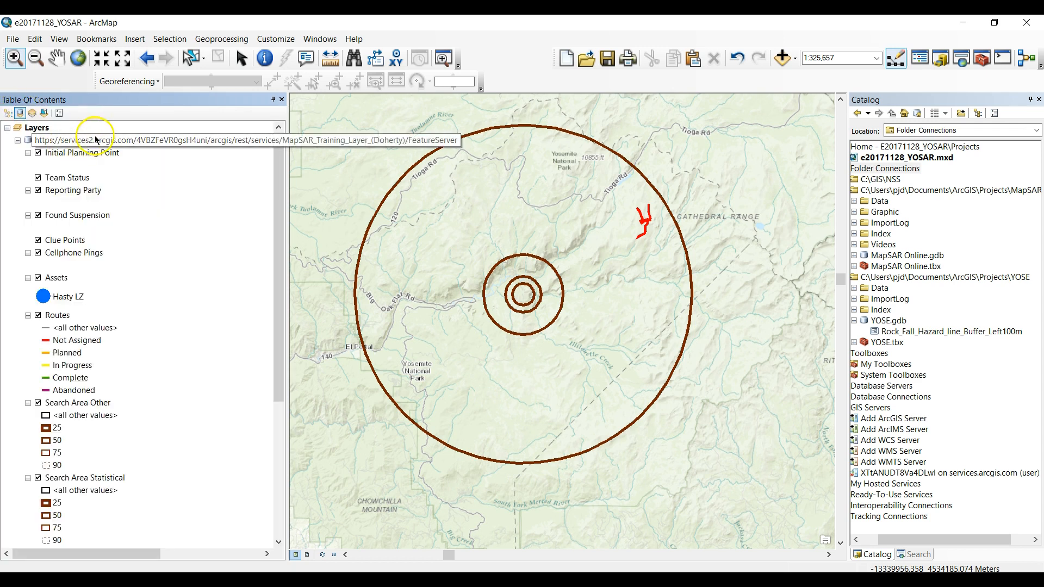
left_click(18, 140)
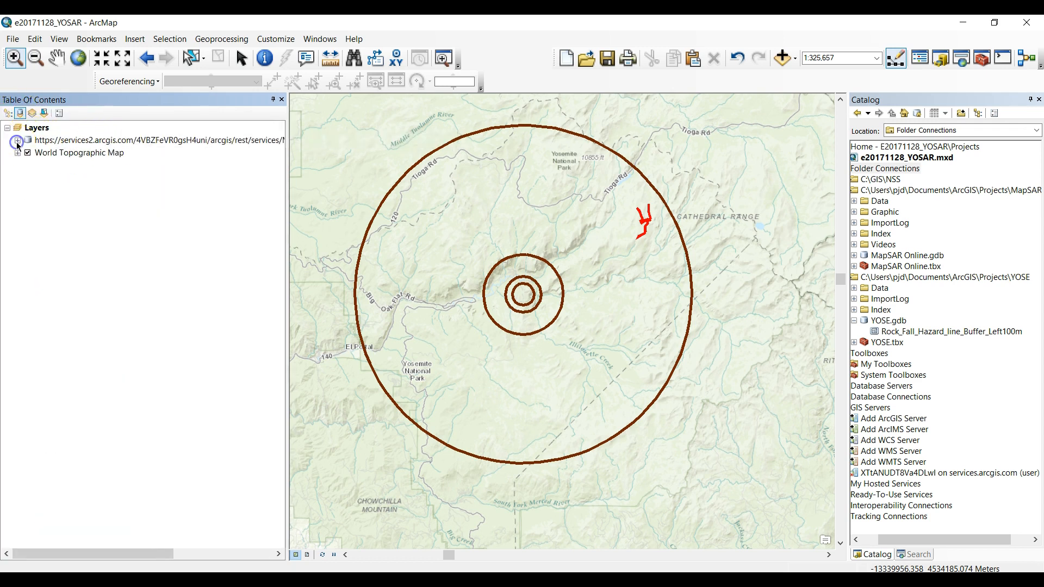
left_click(8, 116)
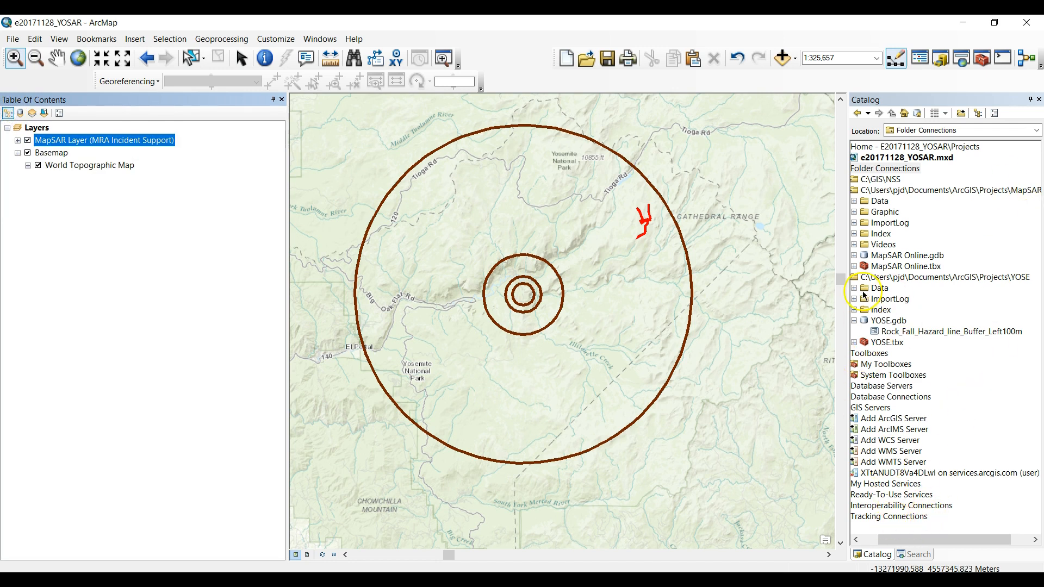
Widen the Catalog and sign in to My Hosted Services with the ArcGIS Online account's username and password
left_click_drag(847, 248, 810, 241)
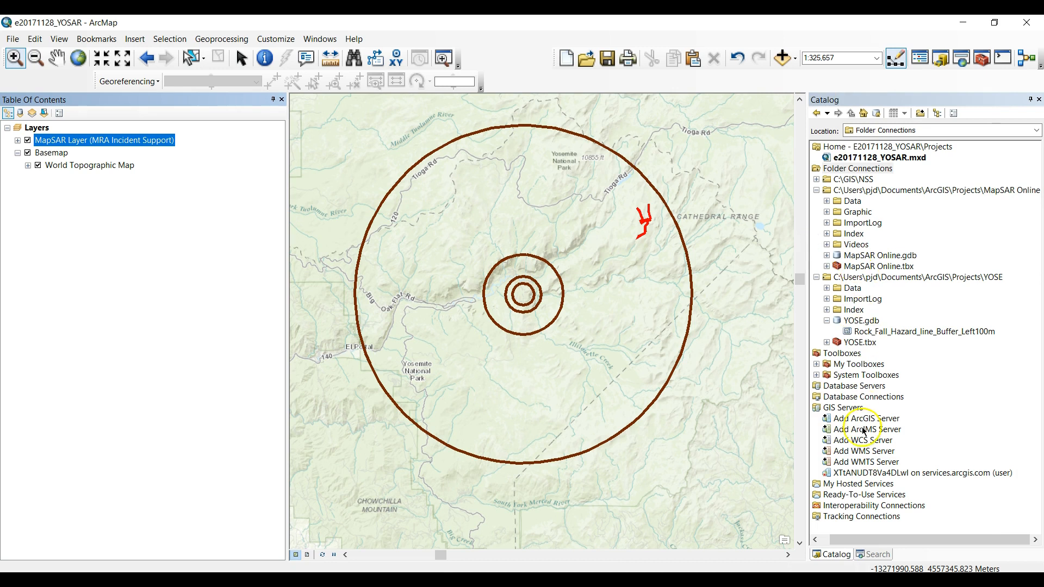
double_click(830, 489)
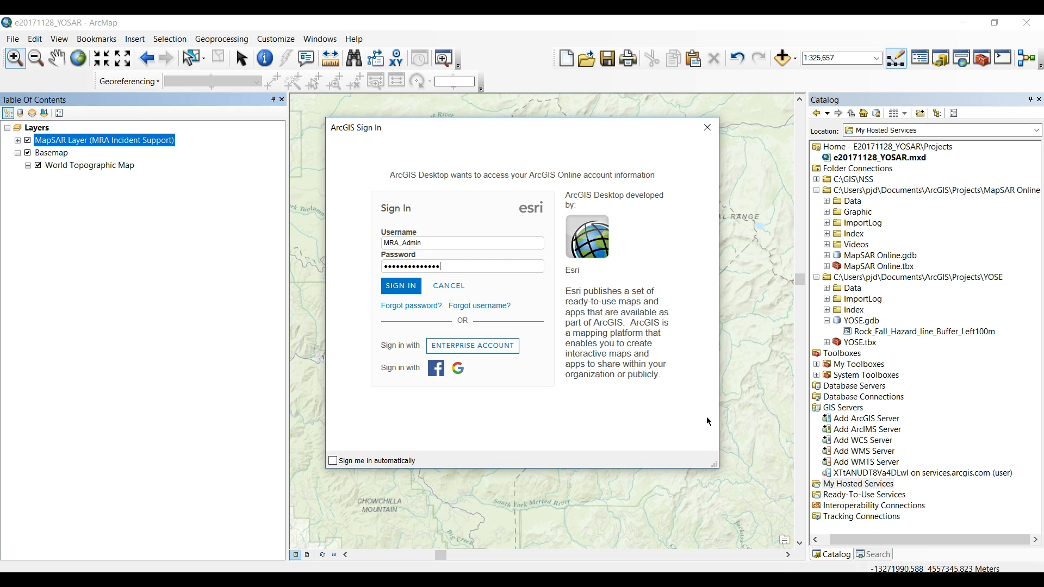
left_click(400, 284)
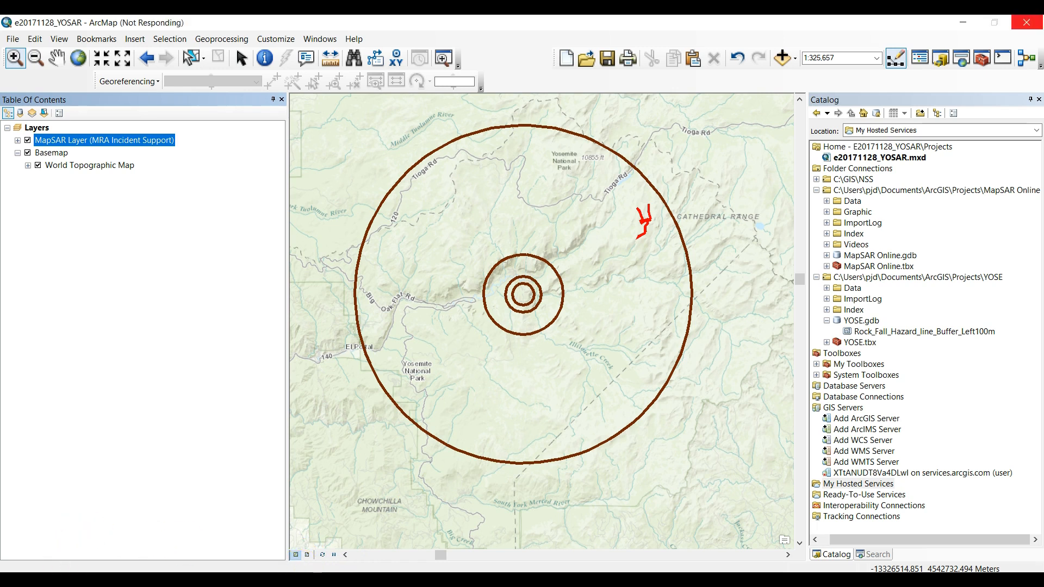
Browse the organization's hosted feature services listed under My Hosted Services
left_click(830, 487)
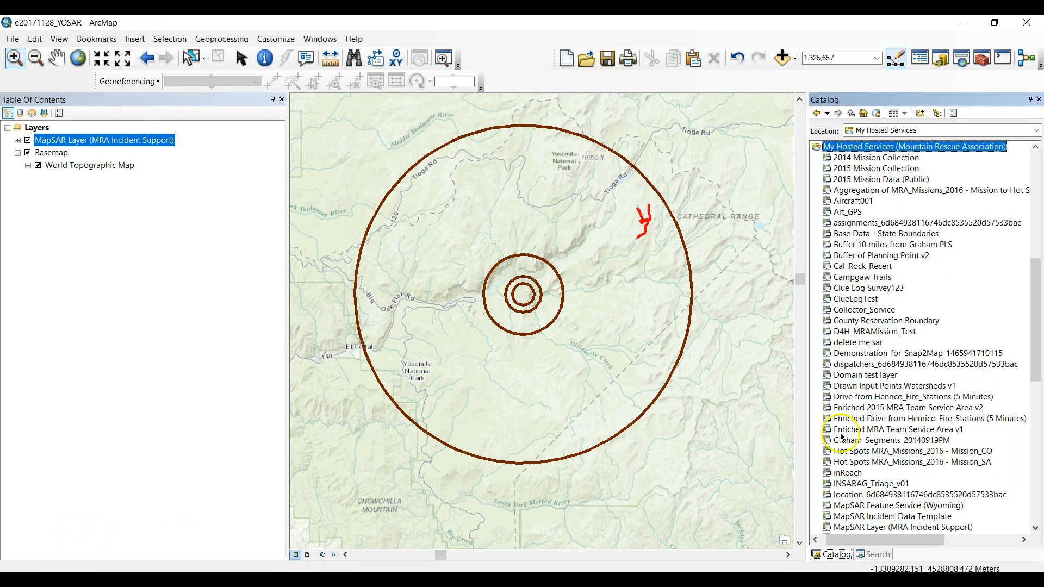
scroll(913, 266, "down", 1)
scroll(912, 266, "down", 9)
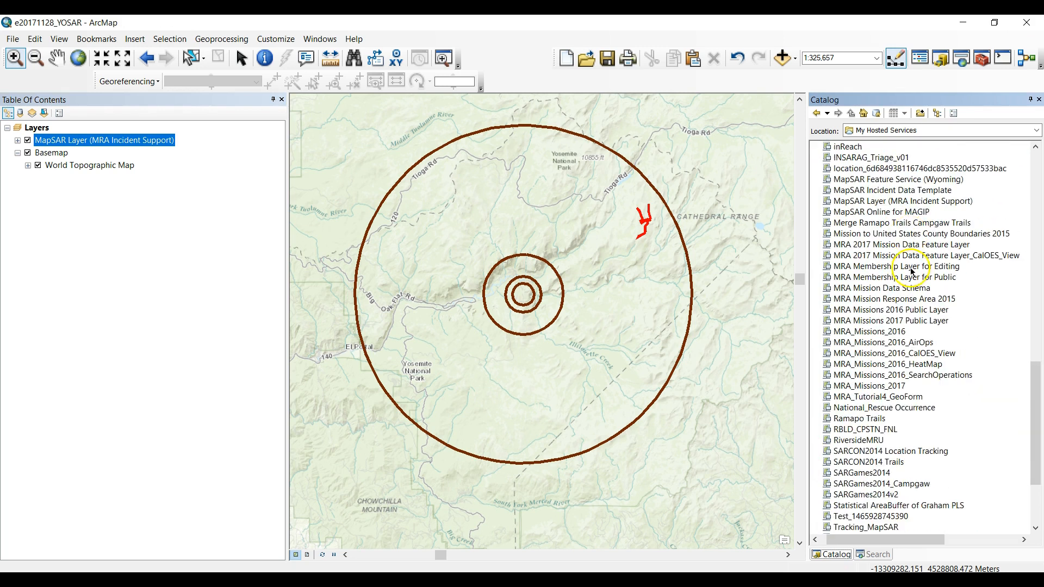
scroll(921, 306, "up", 19)
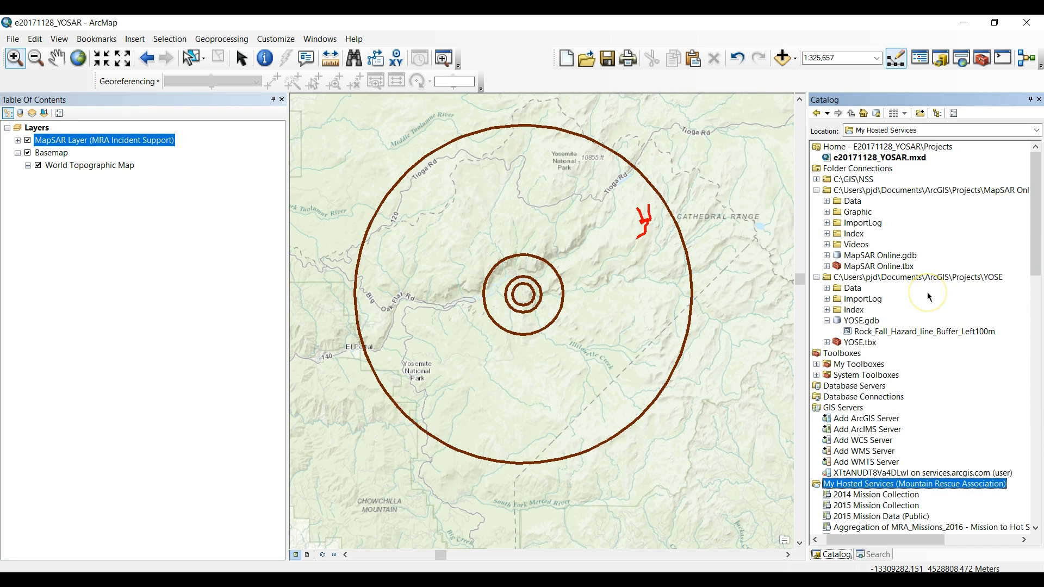
Collapse My Hosted Services in the Catalog and expand the MapSAR Layer to review its sublayers and symbols
scroll(928, 292, "down", 4)
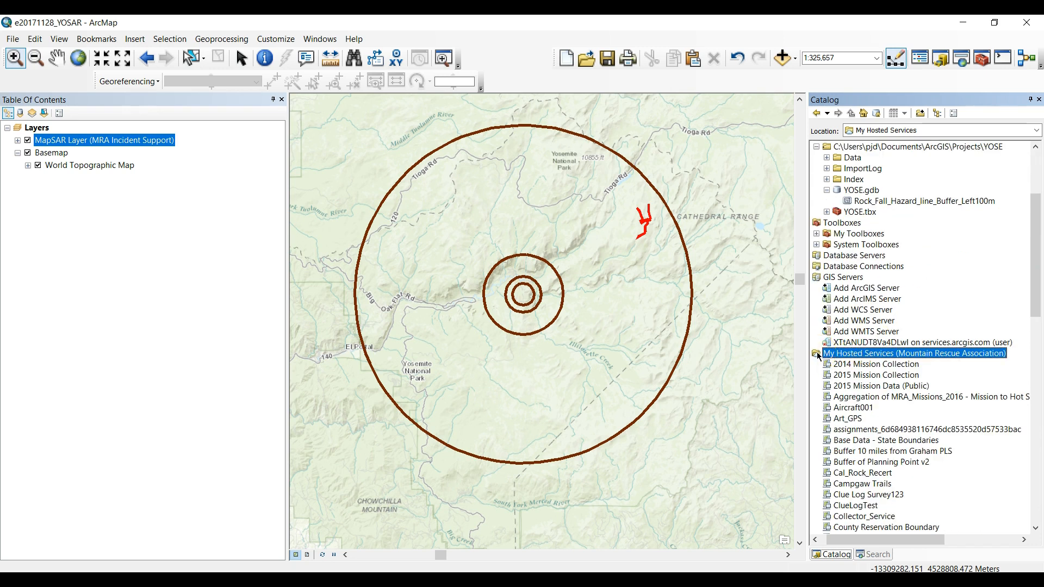
left_click(817, 352)
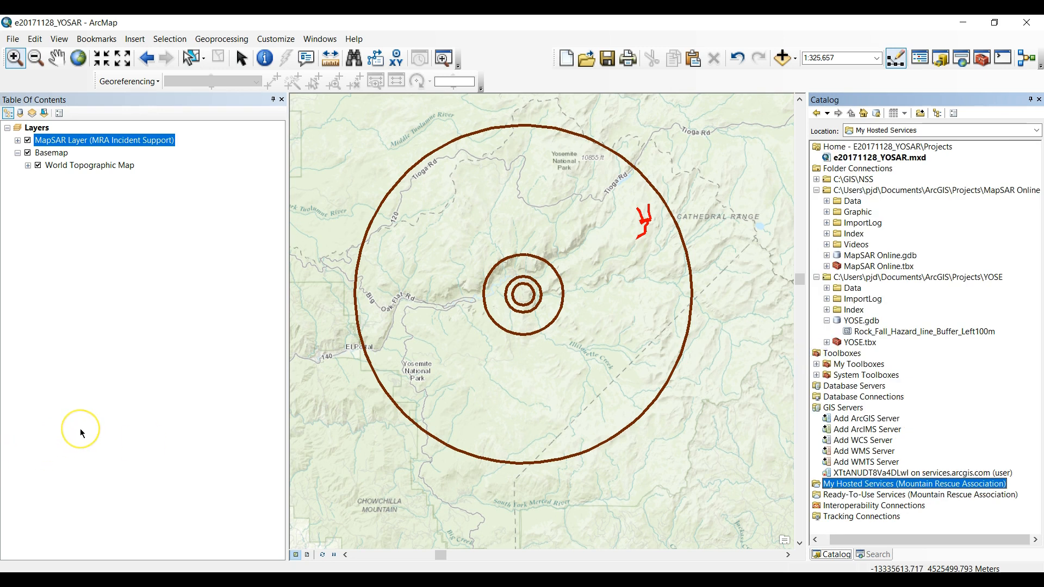
left_click(18, 140)
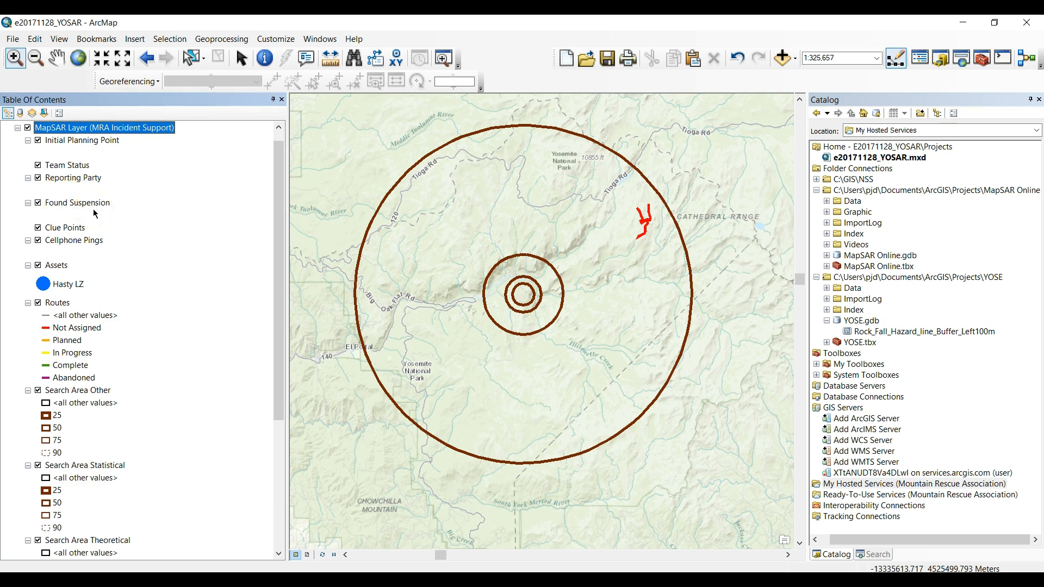
left_click(96, 285)
left_click(97, 287)
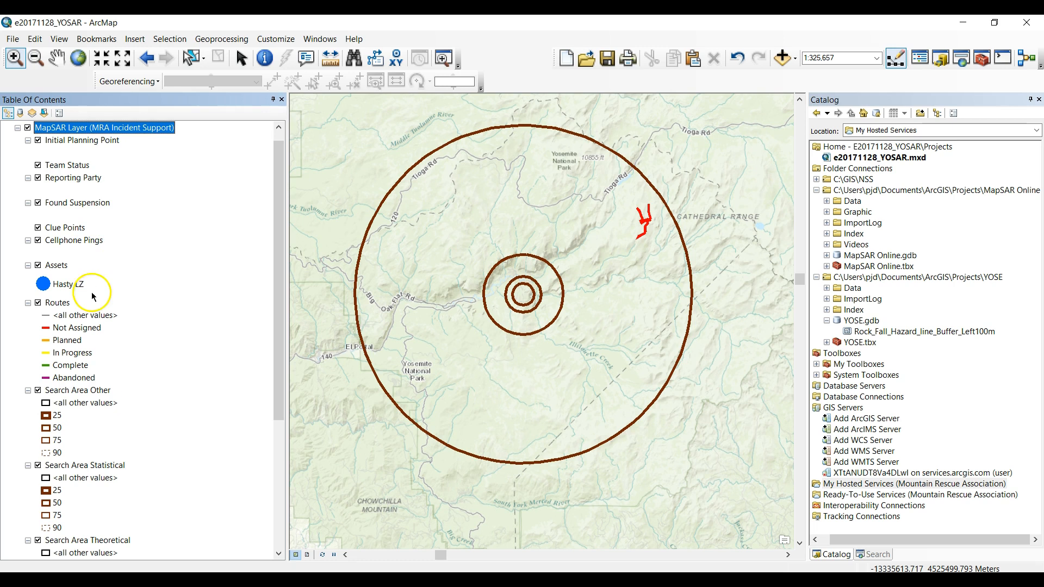
Check the MapSAR Layer's feature editing options for creating, synchronizing and disconnecting a local copy
left_click(58, 303)
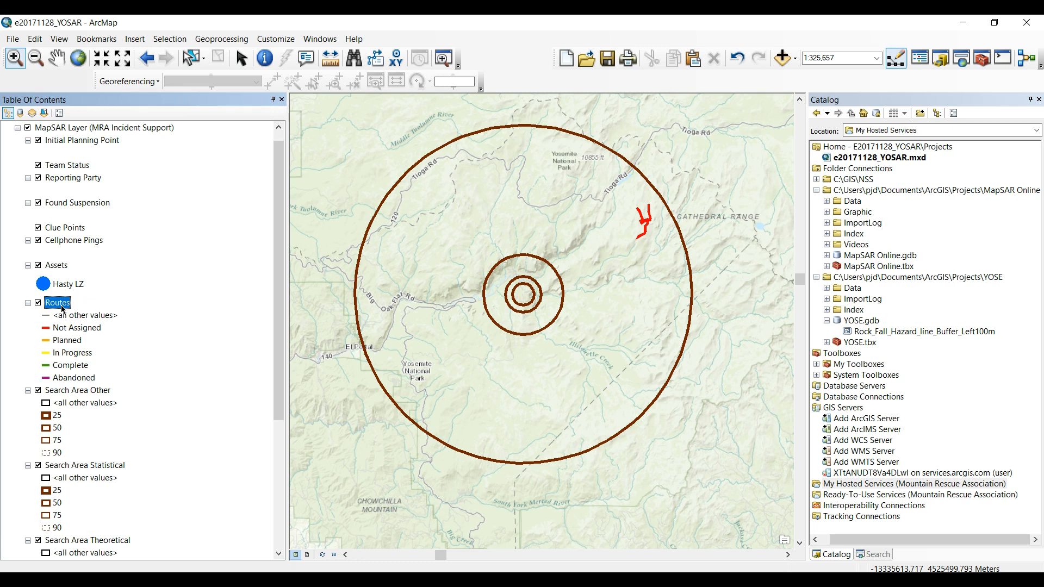
right_click(62, 309)
left_click(254, 203)
left_click(102, 126)
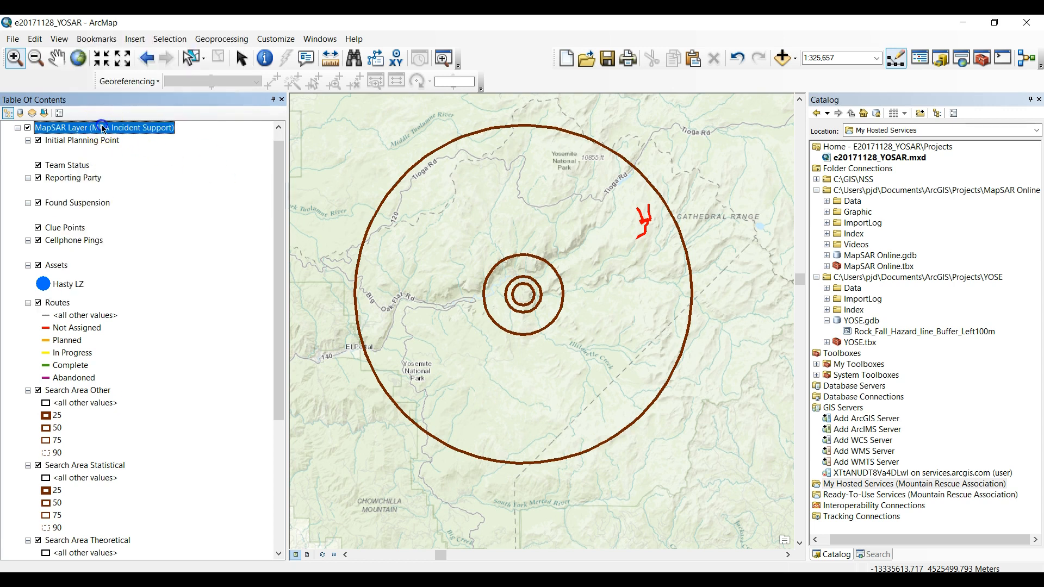
left_click(100, 129)
right_click(100, 131)
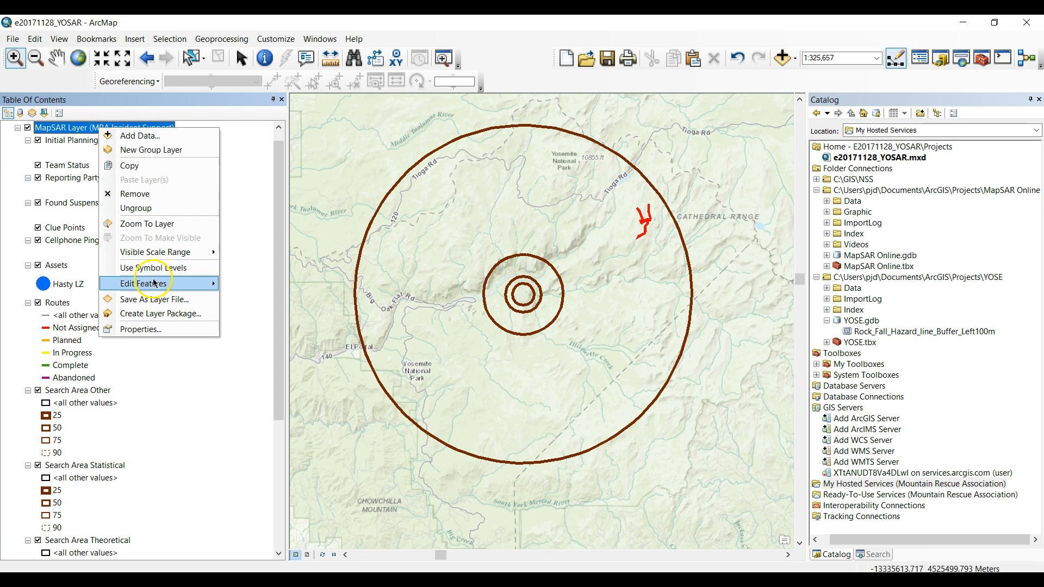
mouse_move(151, 282)
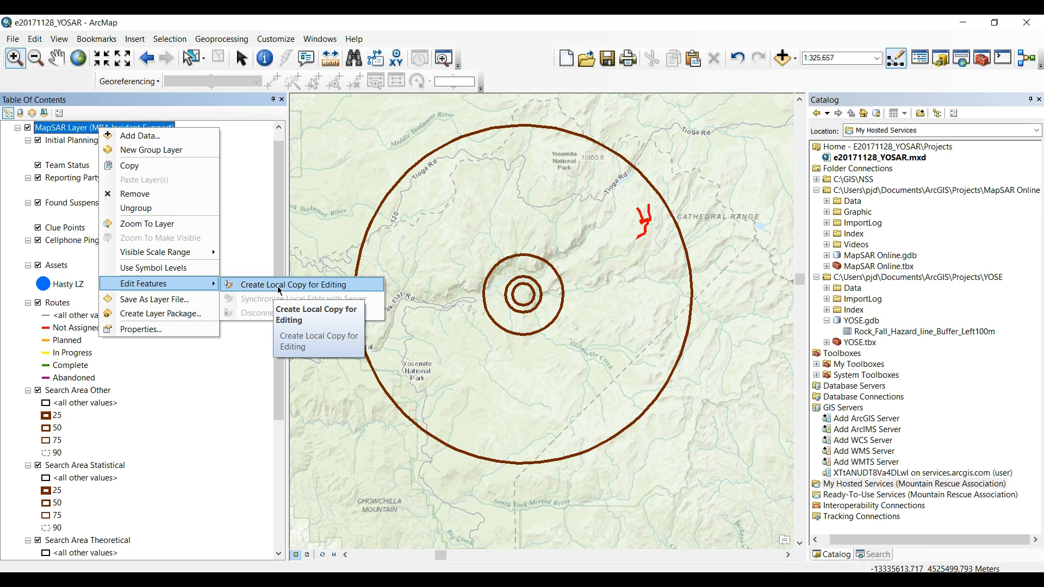
left_click(267, 304)
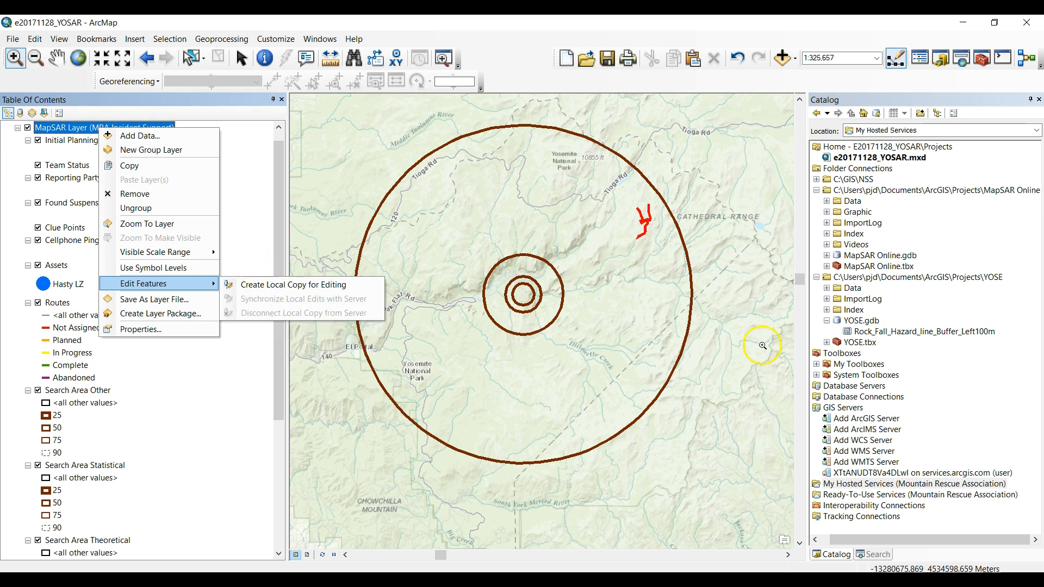
Open the Append (Data Management) tool from the tool search results and position its dialog fully in view
left_click(877, 555)
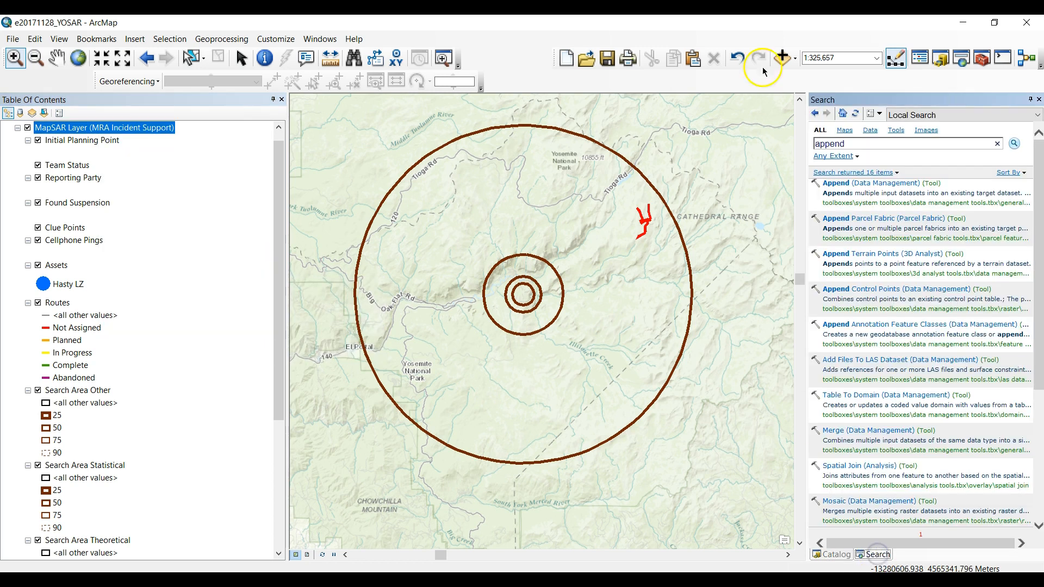
left_click(867, 188)
left_click(864, 185)
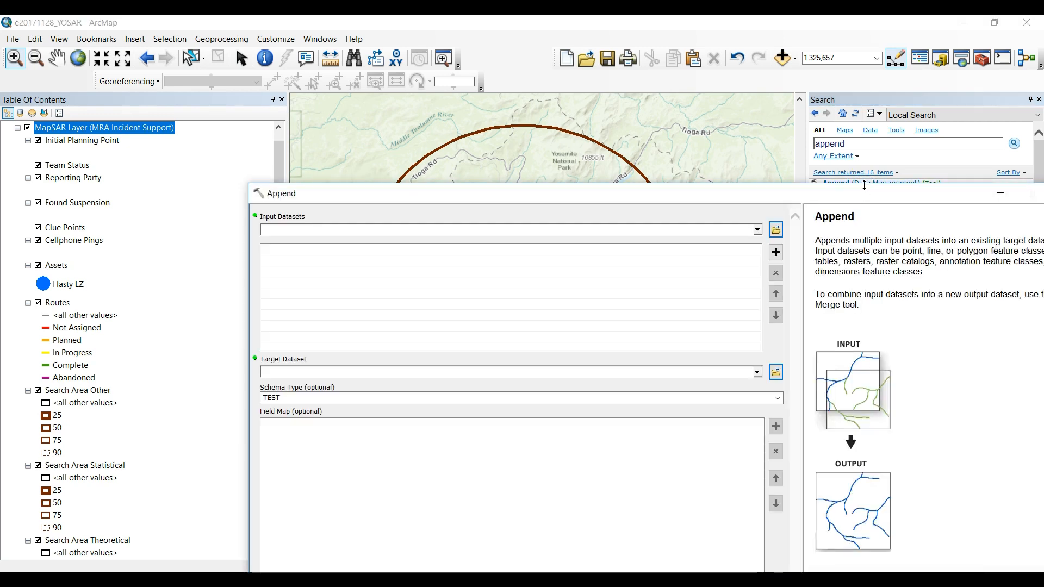
left_click_drag(747, 197, 684, 118)
left_click(694, 153)
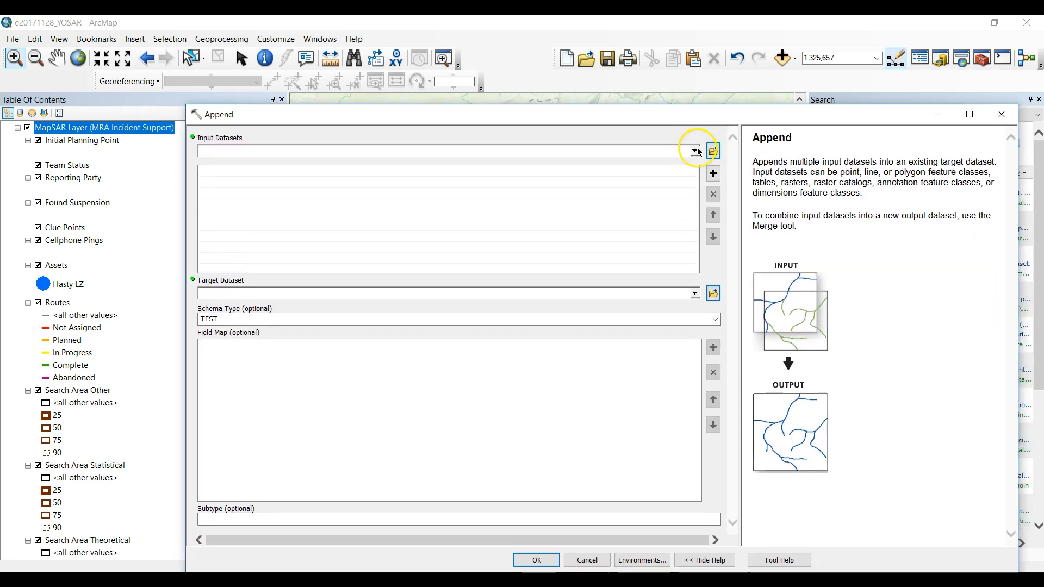
Check the available input datasets and set Append's target dataset to the MapSAR Layer's Routes sublayer
left_click(696, 153)
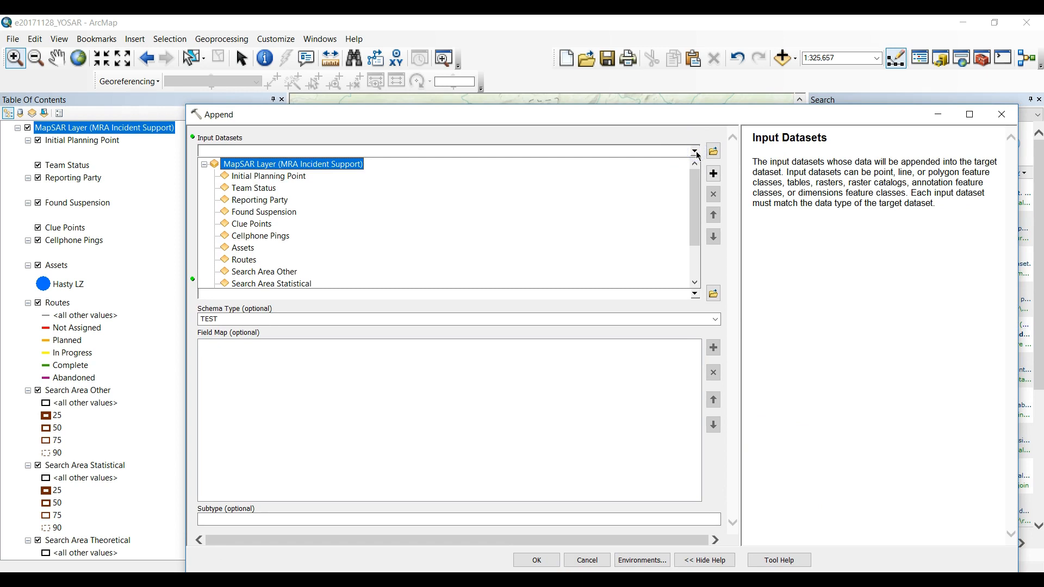
left_click(696, 153)
left_click(695, 296)
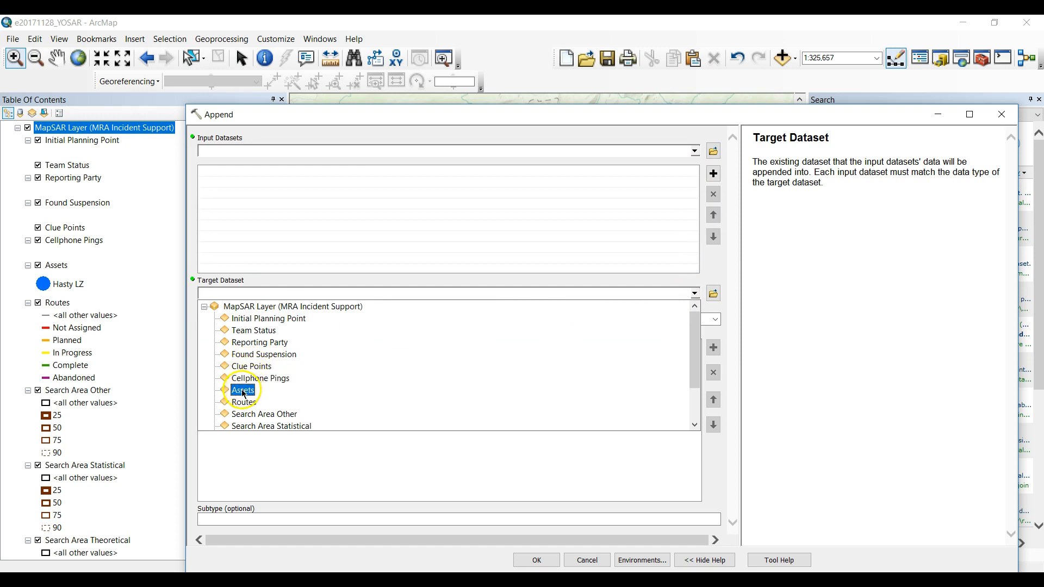
scroll(263, 396, "down", 2)
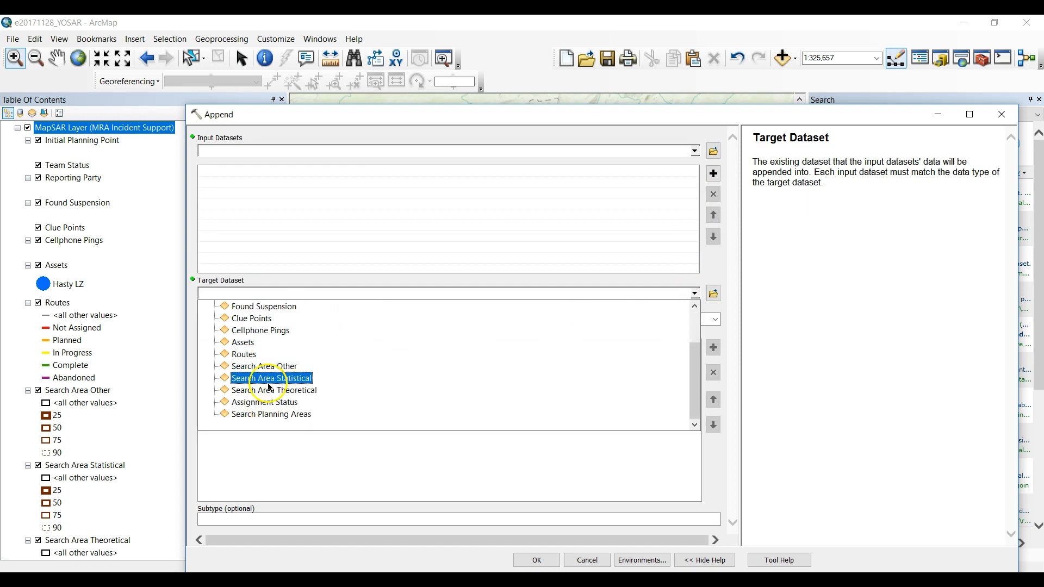
left_click(243, 354)
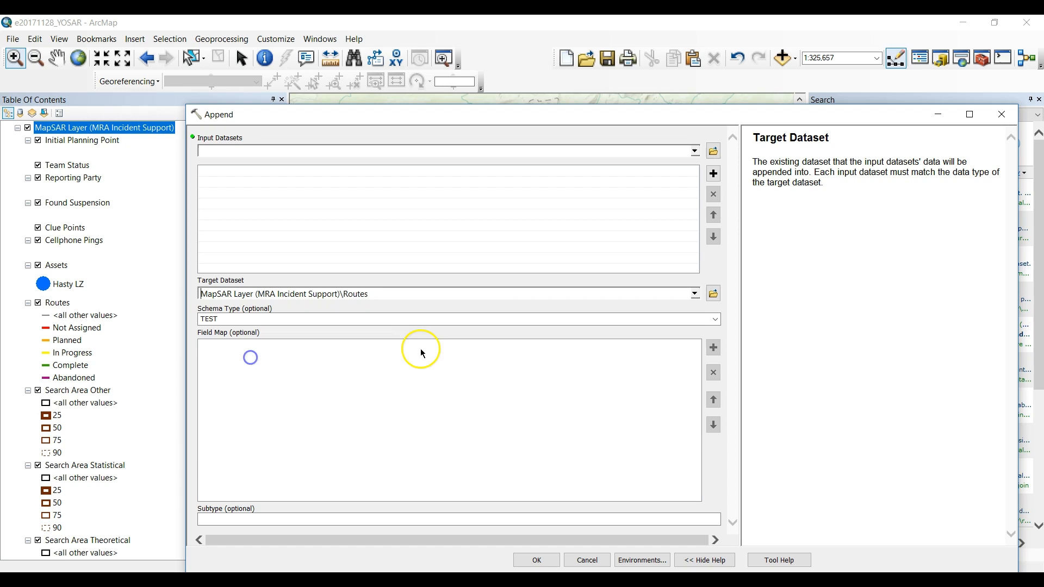
Set Append's schema type to NO_TEST, allowing the ActiveX interaction
left_click(716, 320)
left_click(718, 322)
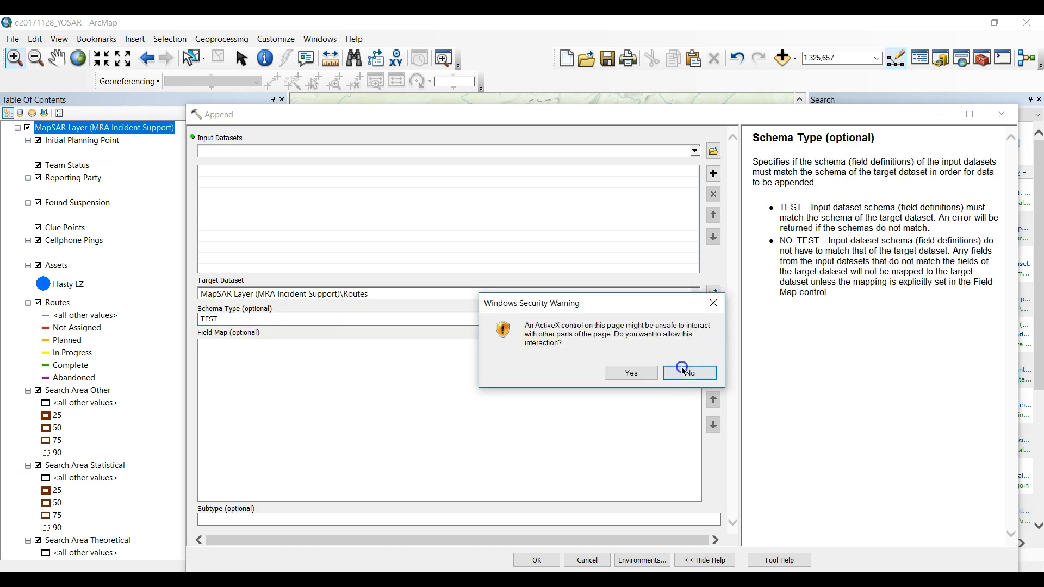
left_click(644, 376)
left_click(708, 319)
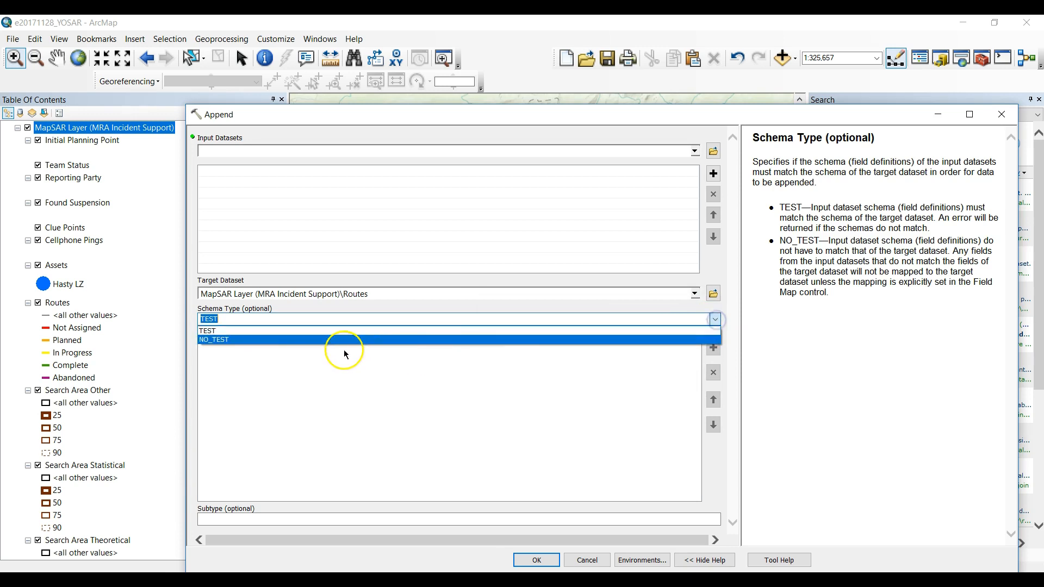
left_click(298, 343)
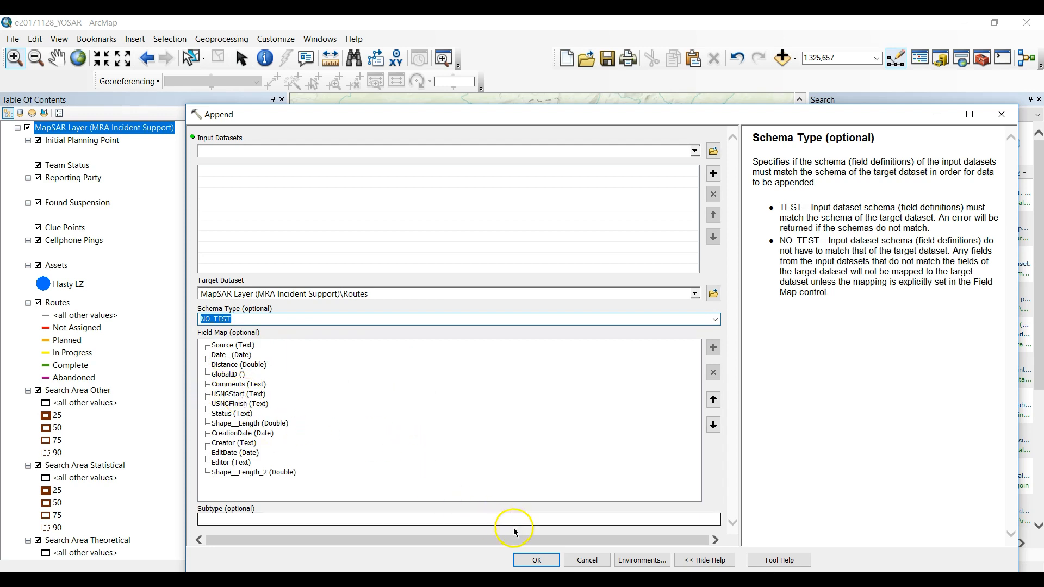
Try to run Append with no input dataset, and close the tool
left_click(533, 564)
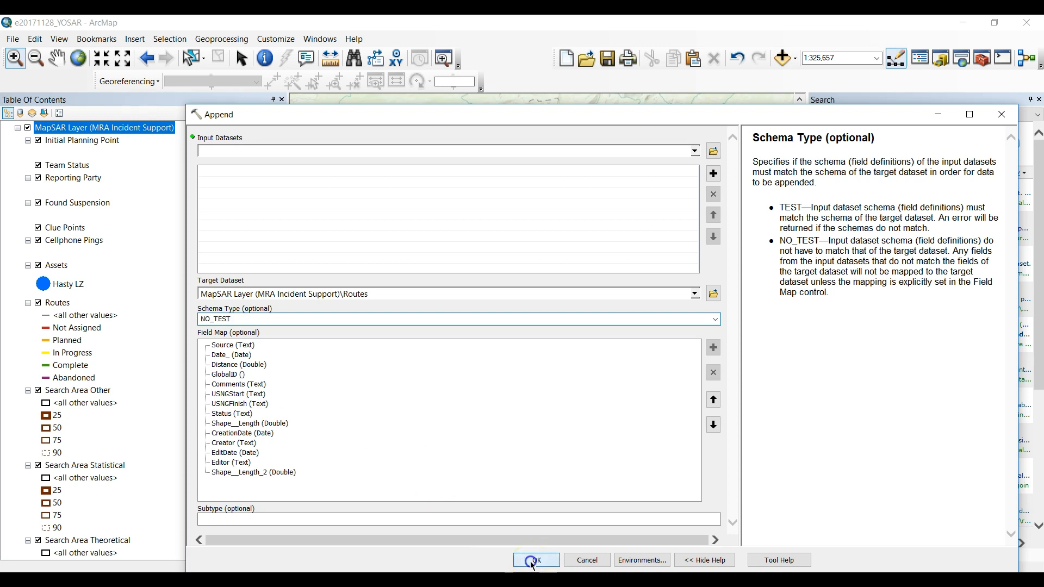
left_click(597, 358)
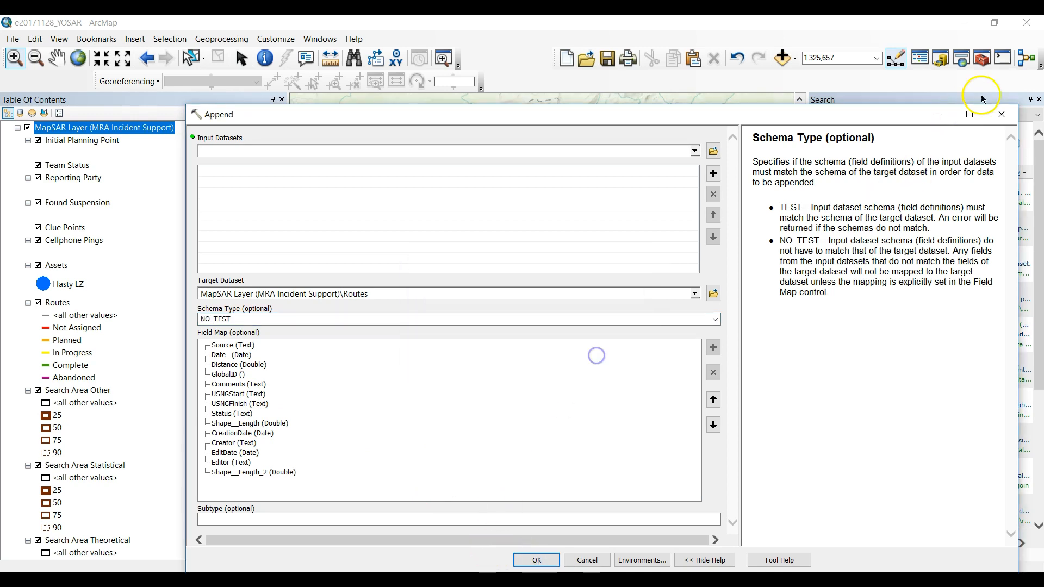
left_click(1003, 116)
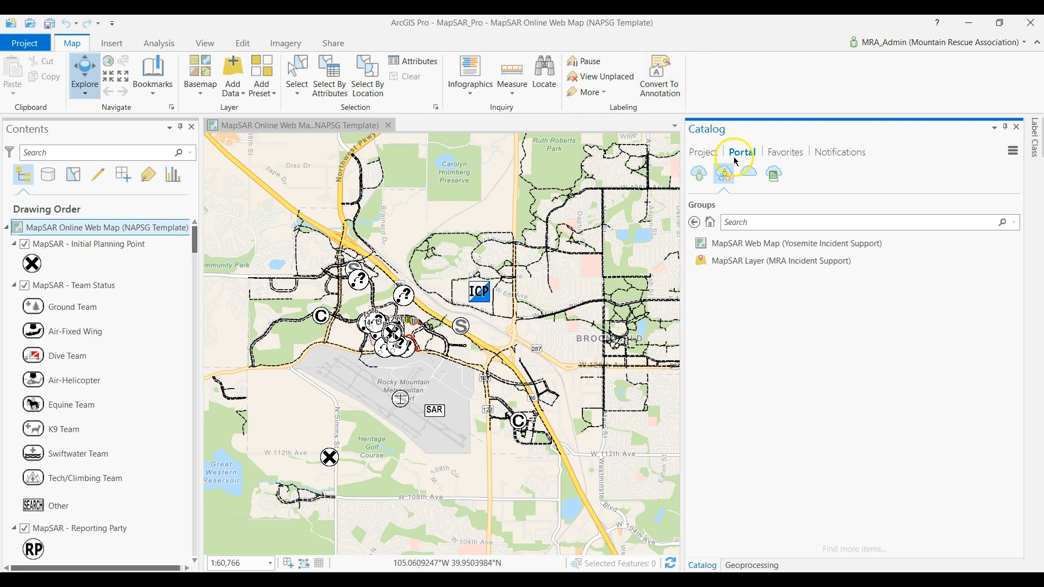
In ArcGIS Pro, add and open MapSAR Web Map (Yosemite Incident Support) from the MRA Incident Support (Internal Managers) portal group
left_click(695, 222)
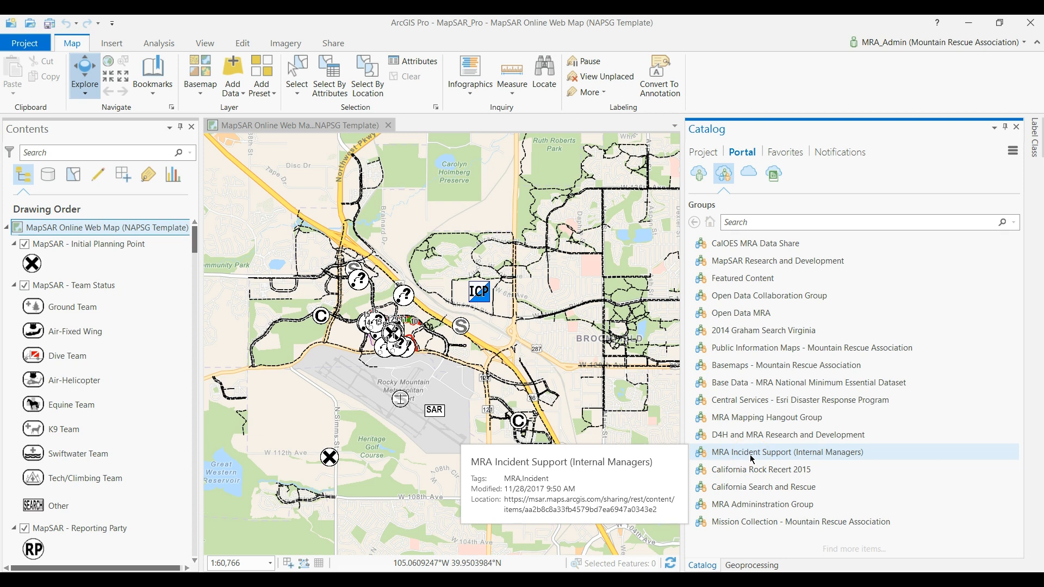
double_click(752, 455)
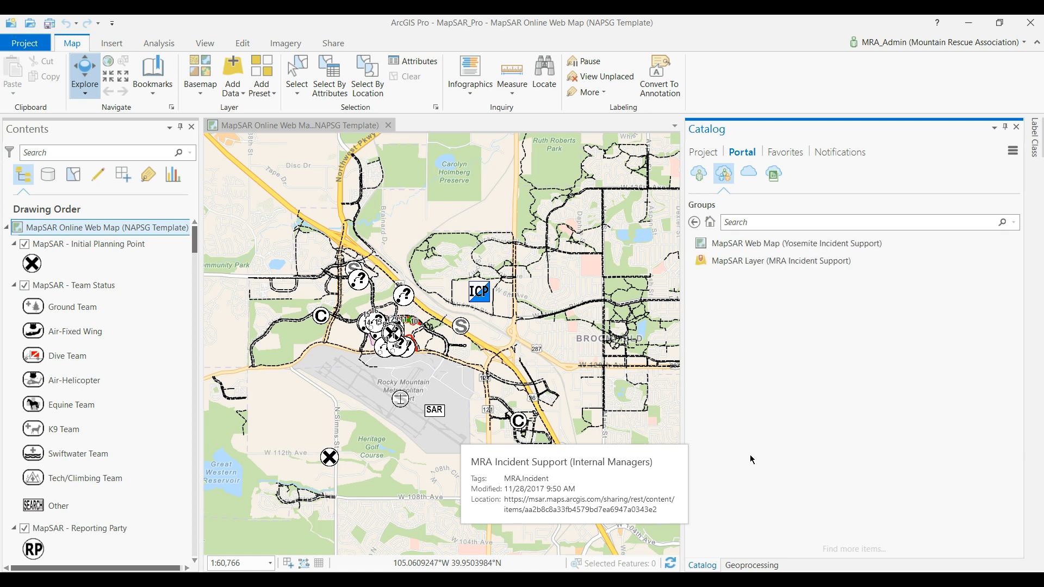
right_click(766, 245)
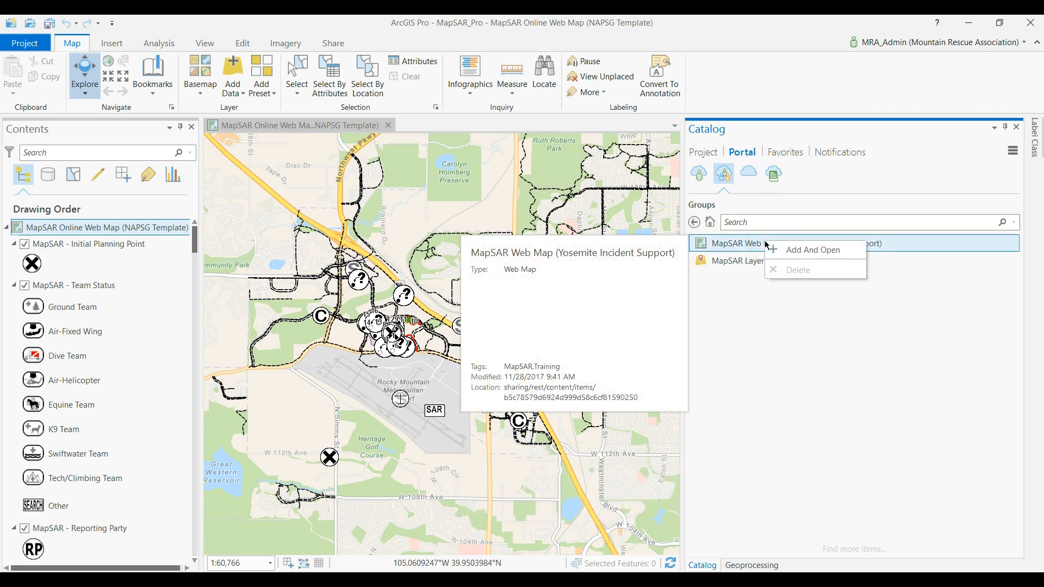
left_click(796, 250)
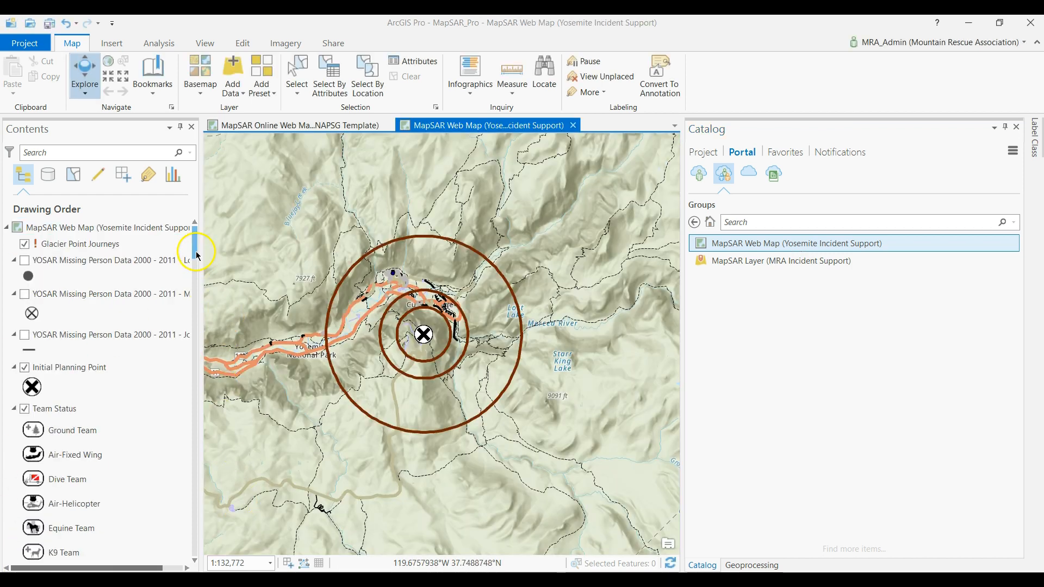
left_click_drag(197, 251, 195, 220)
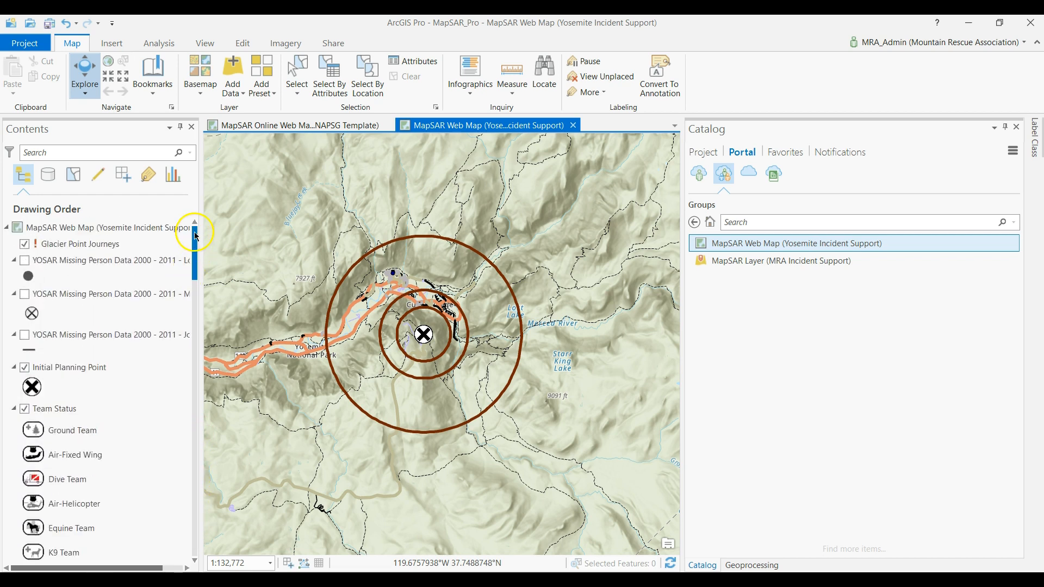
Display the feature editing tools and search the geoprocessing tools for append
left_click(243, 46)
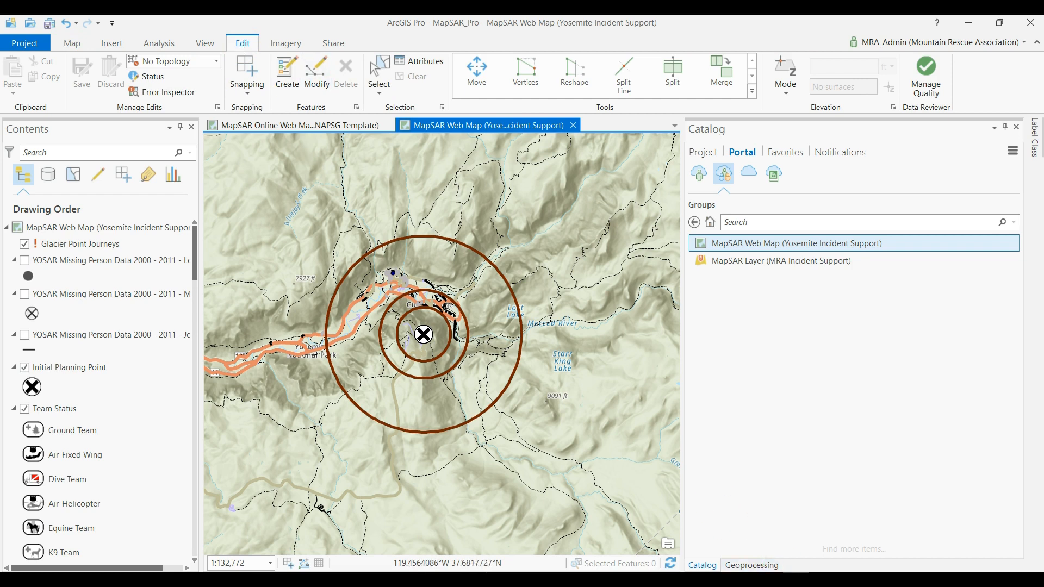
left_click(752, 566)
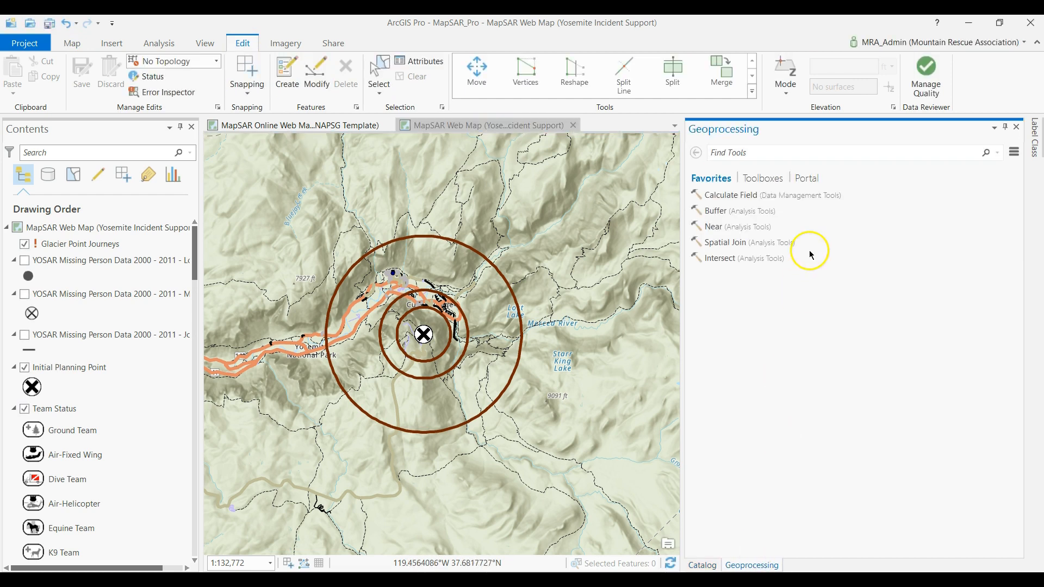
type("append")
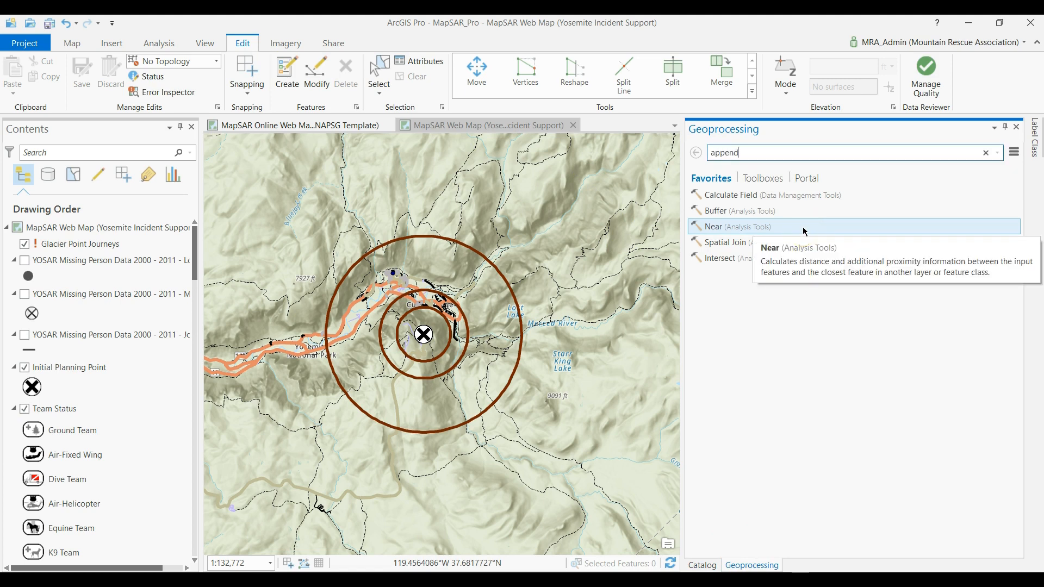
left_click(729, 195)
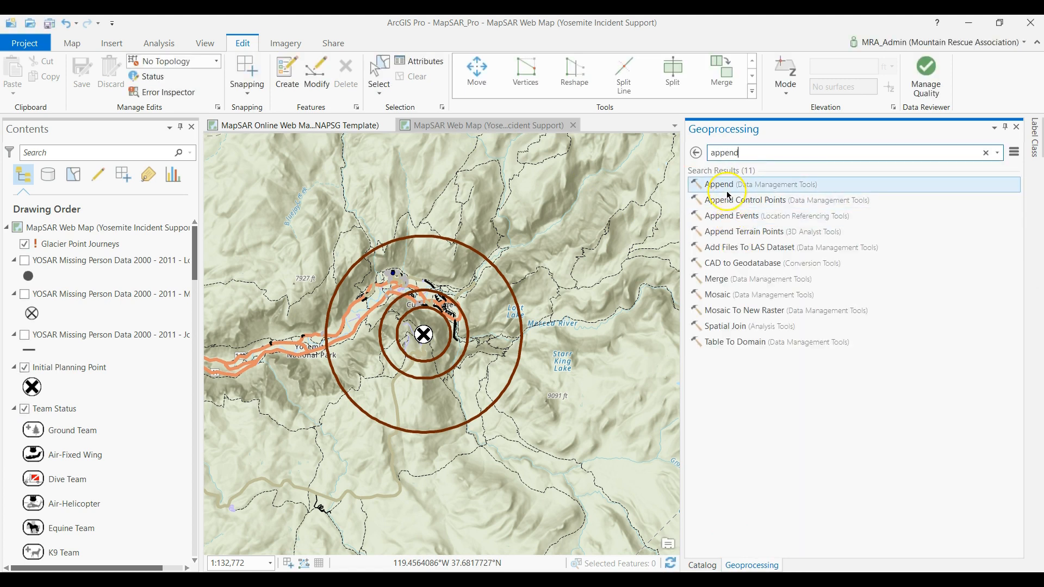